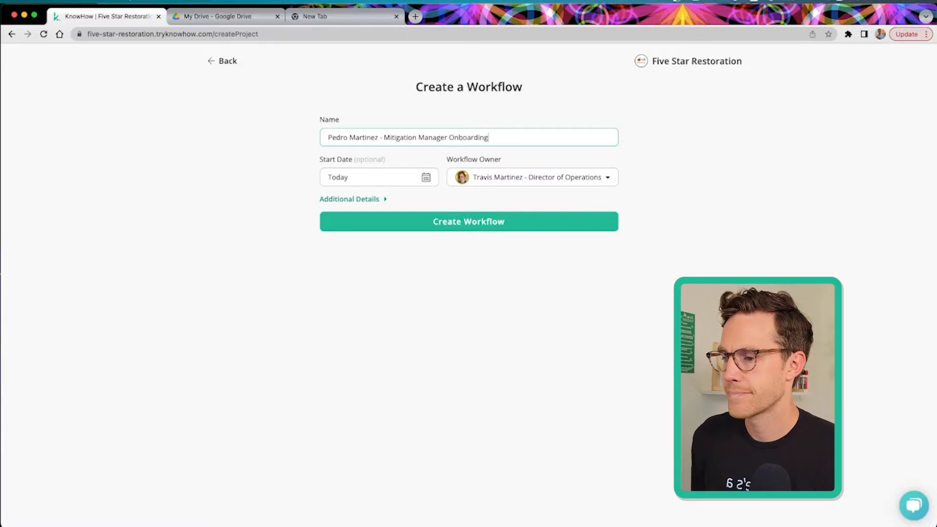
Set the workflow's start date to 10/10/2022 and create the Mitigation Manager Onboarding workflow
{"action": "key", "text": "Tab"}
{"action": "left_click", "coordinate": [384, 182]}
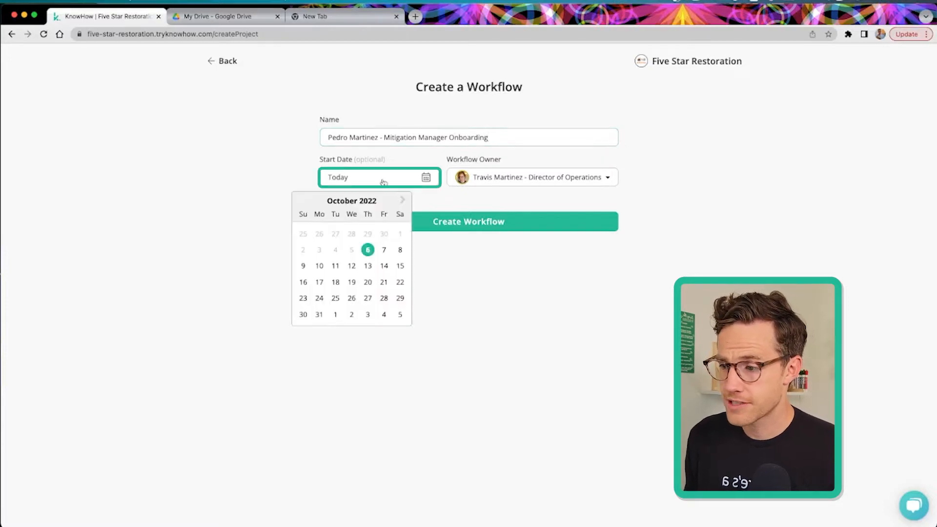
{"action": "left_click", "coordinate": [319, 266]}
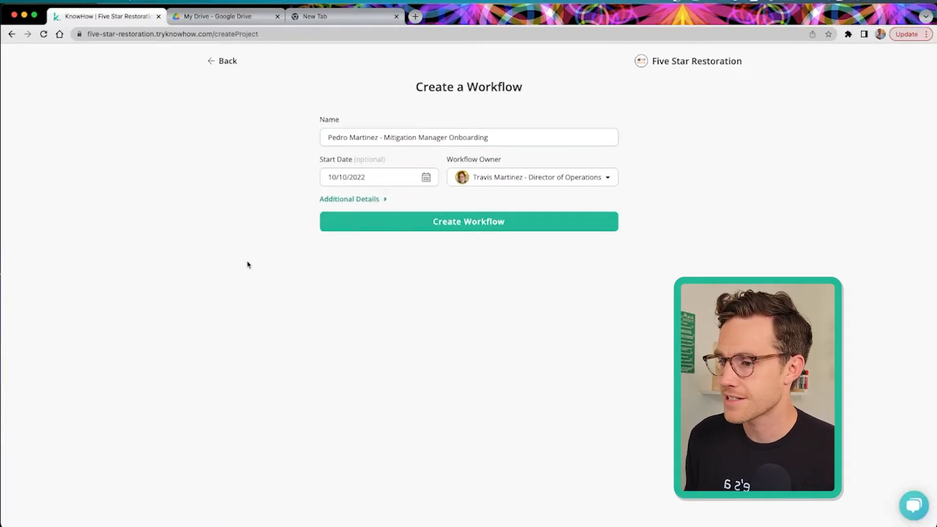
{"action": "key", "text": "Tab"}
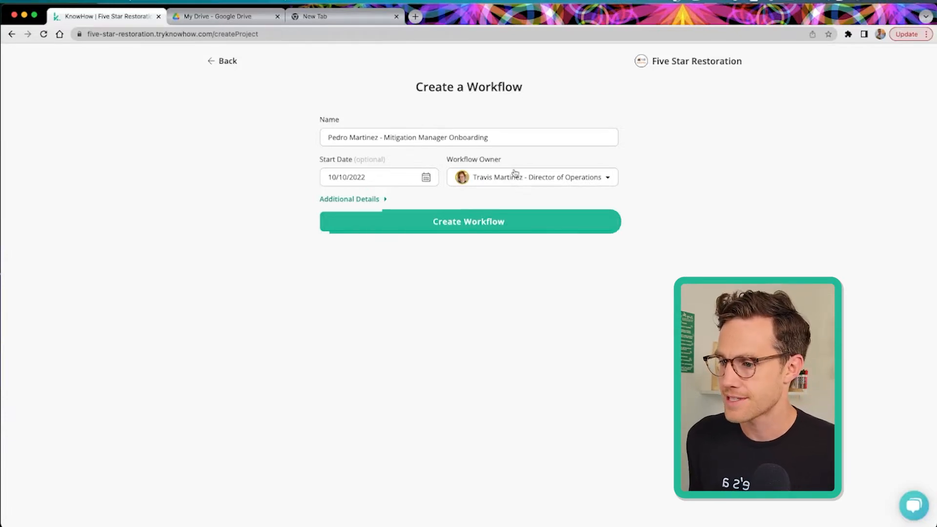
{"action": "left_click", "coordinate": [457, 223]}
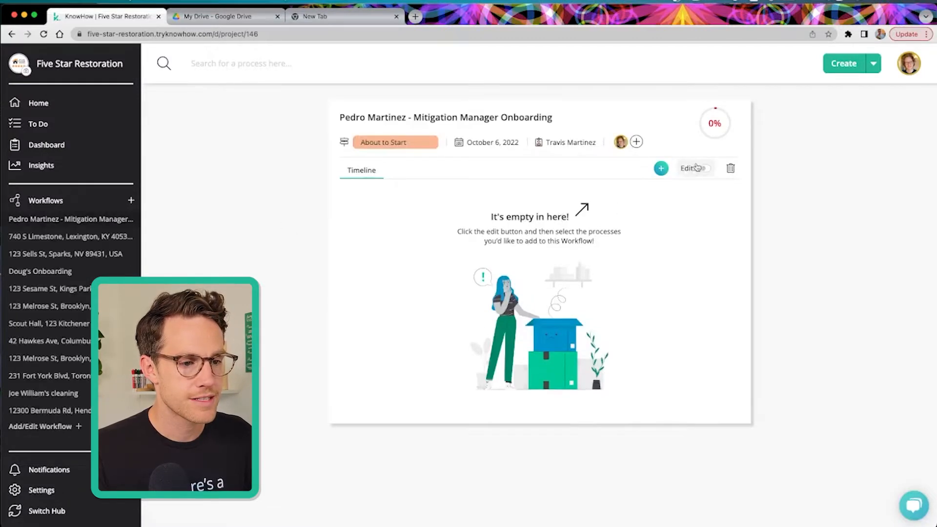
Enable editing of the new workflow and add the Complete New Team Member Onboarding process to its timeline
{"action": "left_click", "coordinate": [699, 169]}
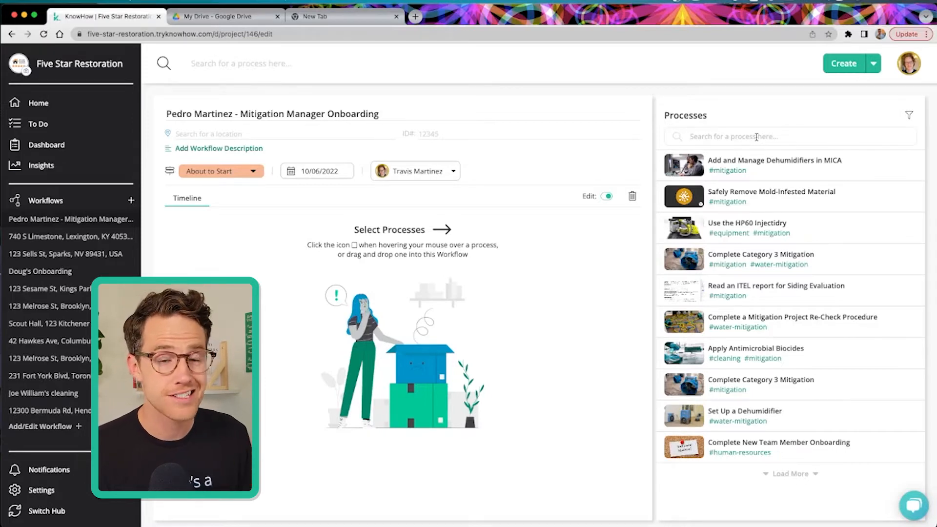
{"action": "left_click", "coordinate": [756, 137]}
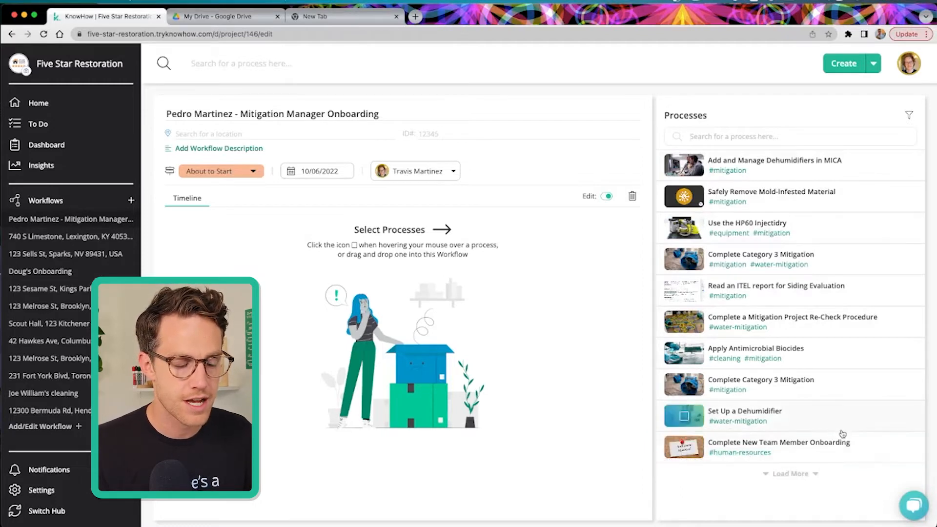
{"action": "left_click_drag", "start_coordinate": [840, 443], "coordinate": [444, 241]}
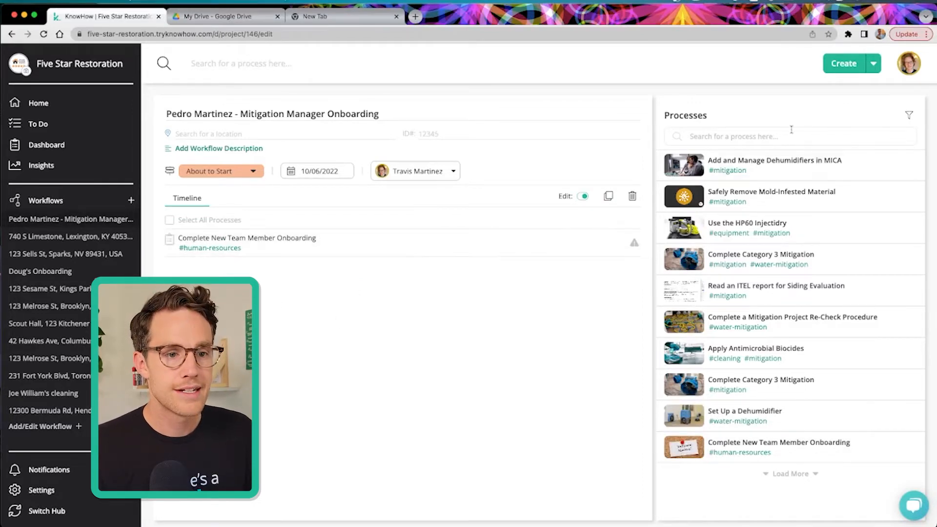
Filter the process list by the #mitigation, #water-mitigation and #fire-mitigation tags and save the filter
{"action": "left_click", "coordinate": [911, 115]}
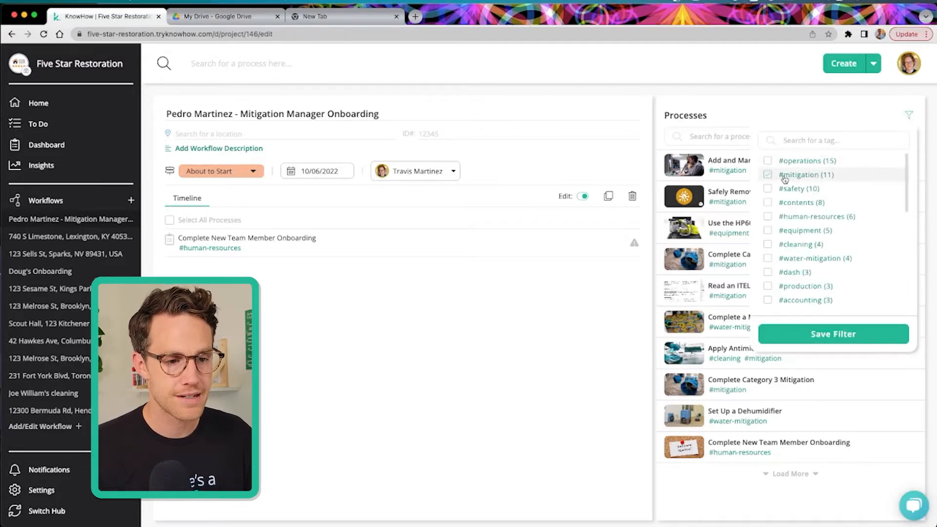
{"action": "left_click", "coordinate": [825, 259]}
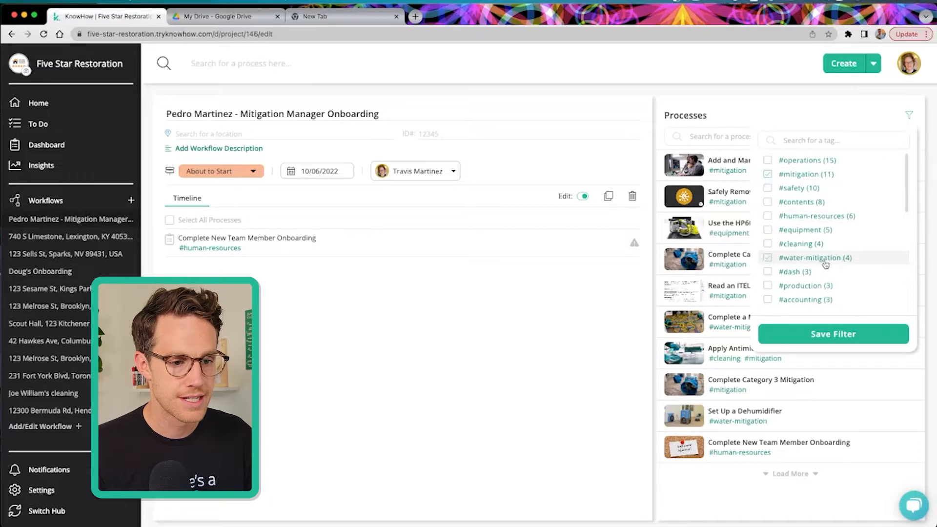
{"action": "scroll", "coordinate": [826, 264], "scroll_direction": "down", "scroll_amount": 2}
{"action": "scroll", "coordinate": [825, 264], "scroll_direction": "down", "scroll_amount": 1}
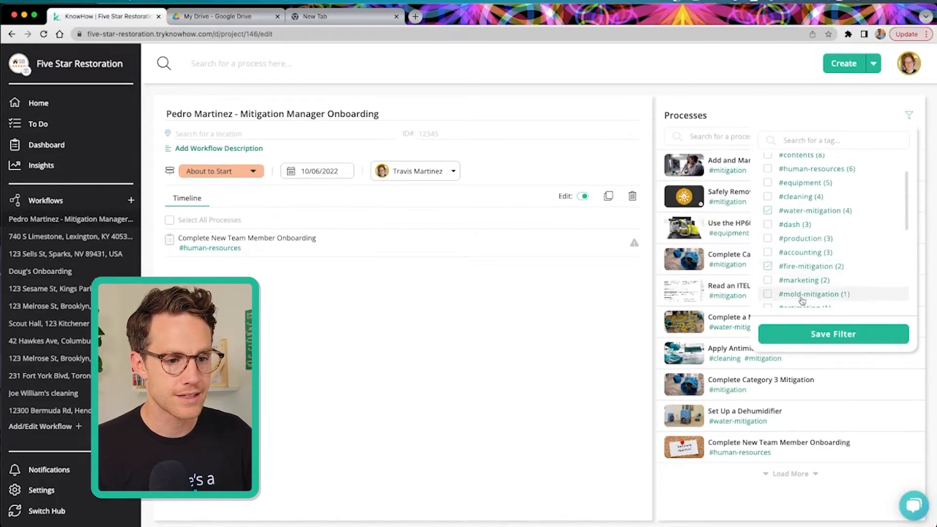
{"action": "left_click", "coordinate": [802, 334]}
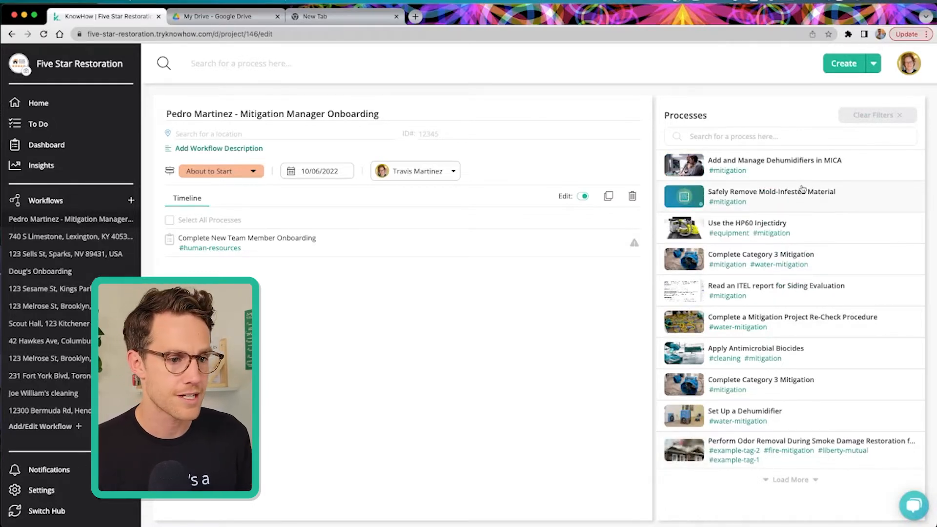
Add the first nine filtered processes to the timeline, except the ITEL report one and the second Complete Category 3 Mitigation
{"action": "left_click", "coordinate": [685, 167]}
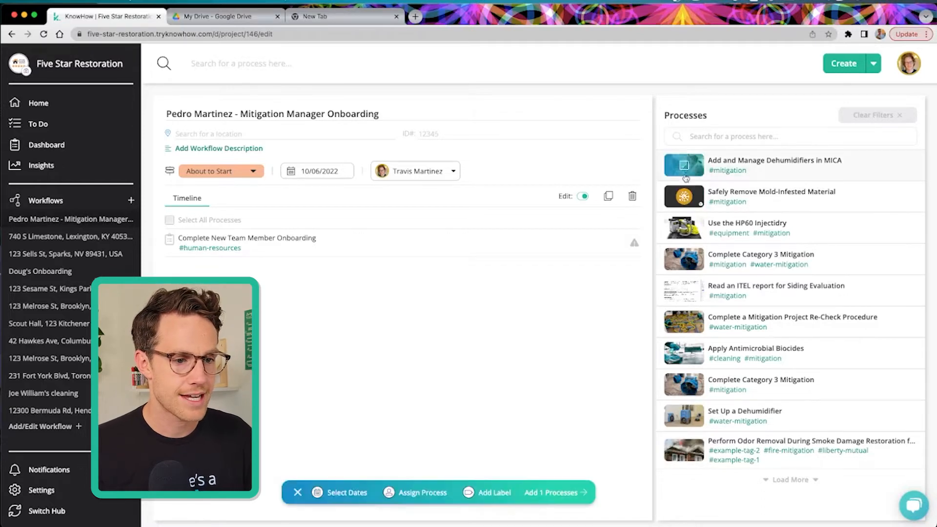
{"action": "left_click", "coordinate": [683, 198]}
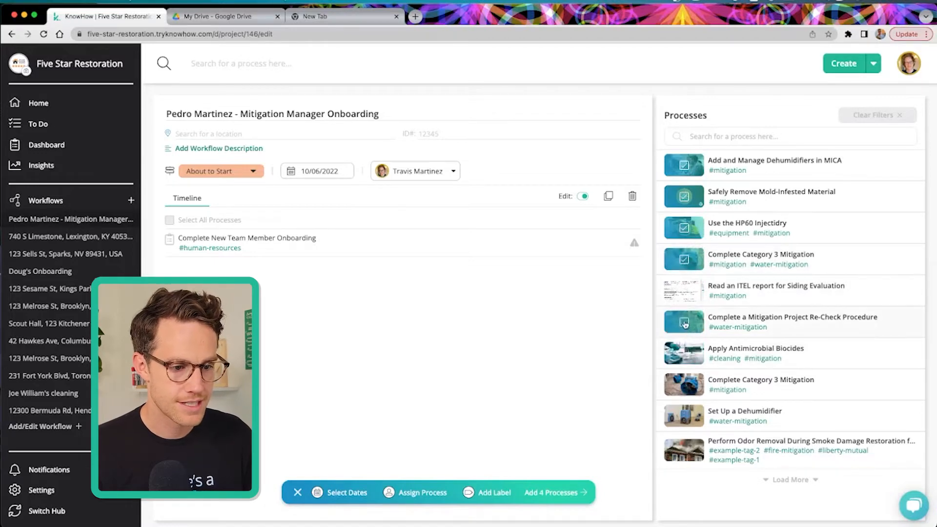
{"action": "left_click", "coordinate": [684, 322]}
{"action": "left_click", "coordinate": [684, 353]}
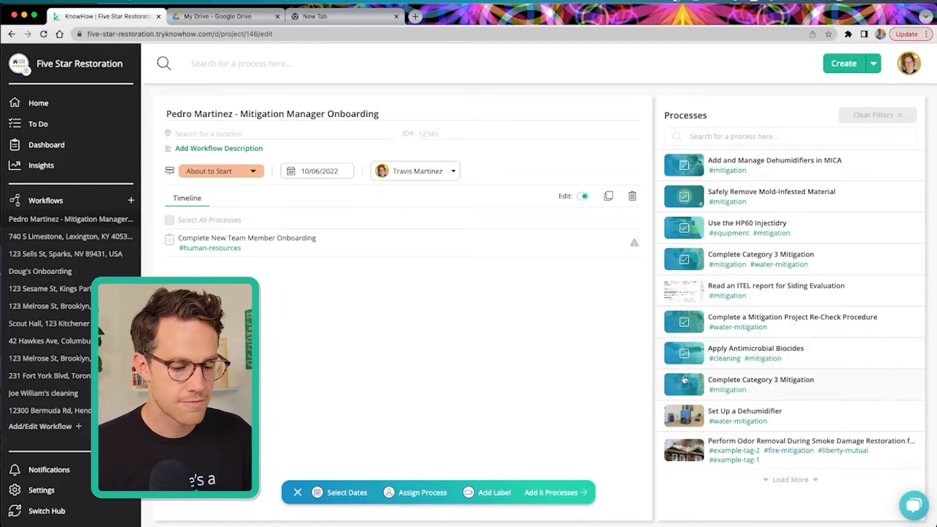
{"action": "left_click", "coordinate": [684, 415]}
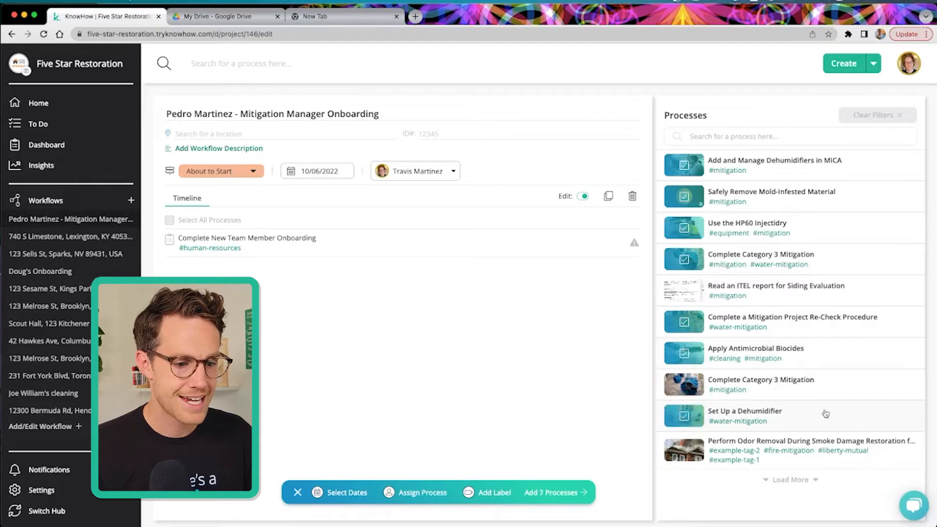
{"action": "left_click_drag", "start_coordinate": [838, 415], "coordinate": [395, 242]}
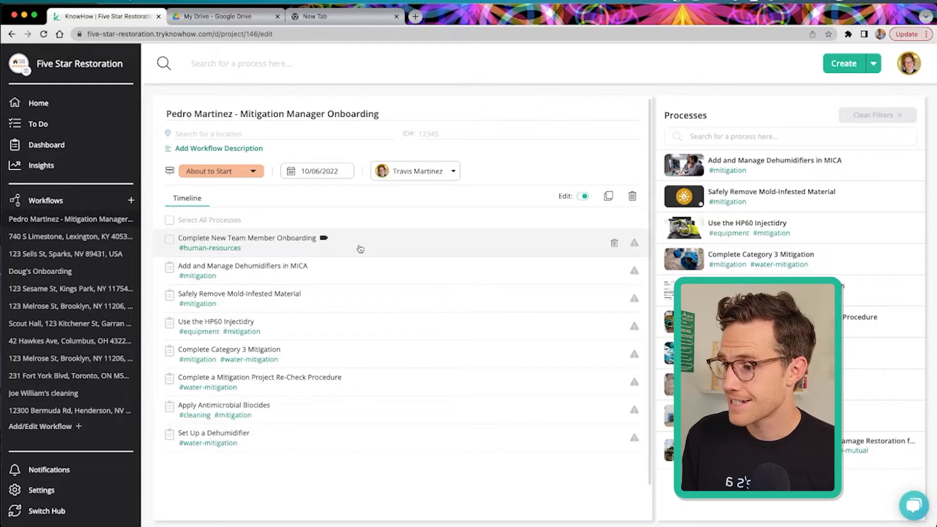
Schedule the Complete New Team Member Onboarding process to start on October 10
{"action": "left_click", "coordinate": [169, 240]}
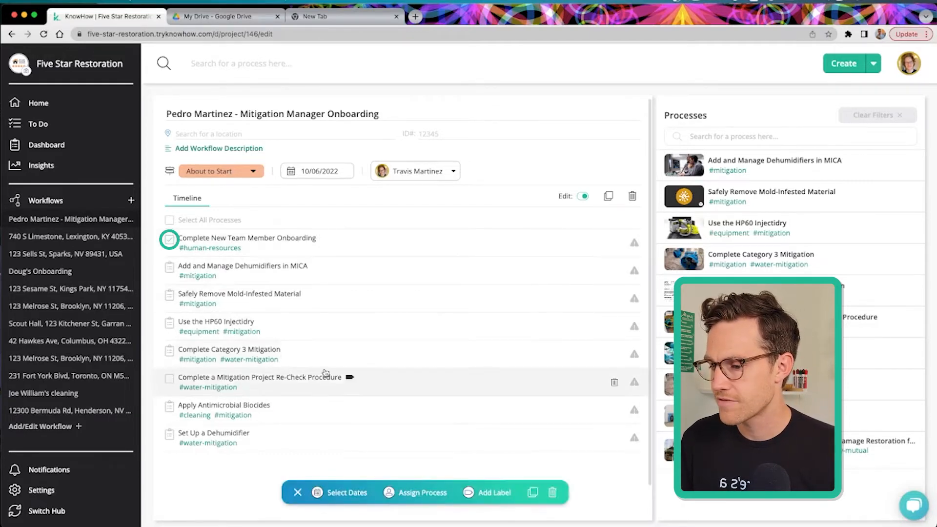
{"action": "left_click", "coordinate": [414, 494]}
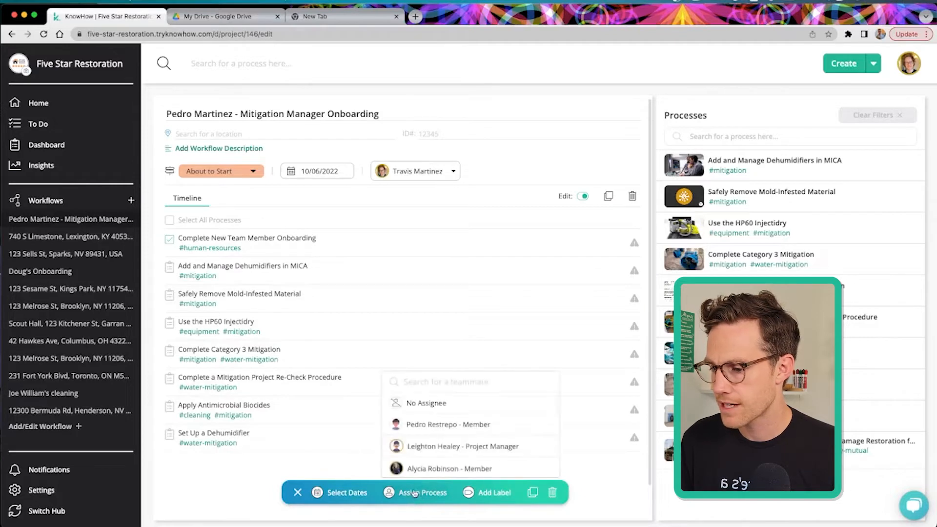
{"action": "left_click", "coordinate": [361, 494]}
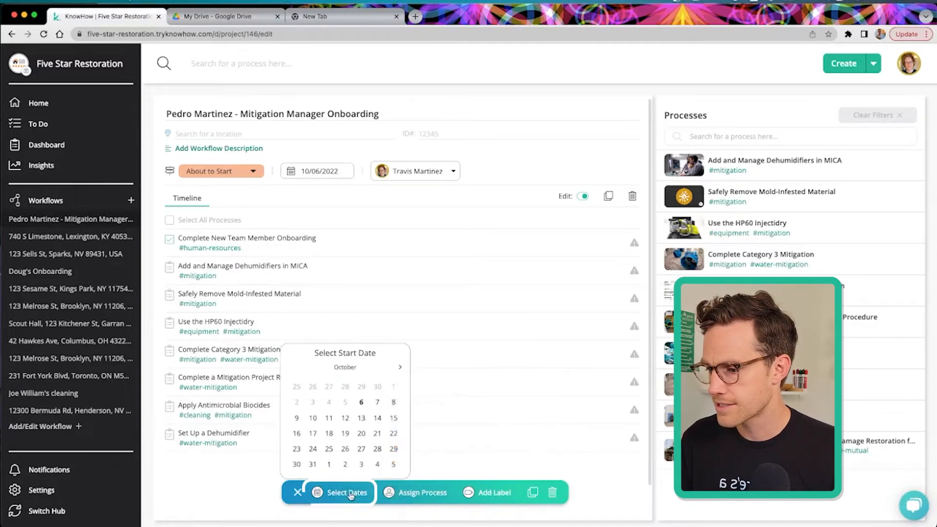
{"action": "left_click", "coordinate": [313, 419]}
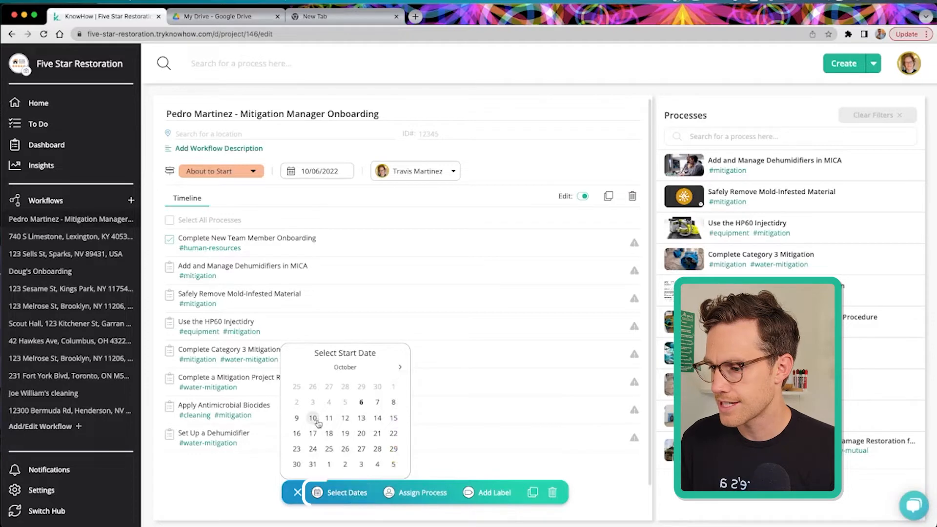
{"action": "left_click", "coordinate": [246, 493]}
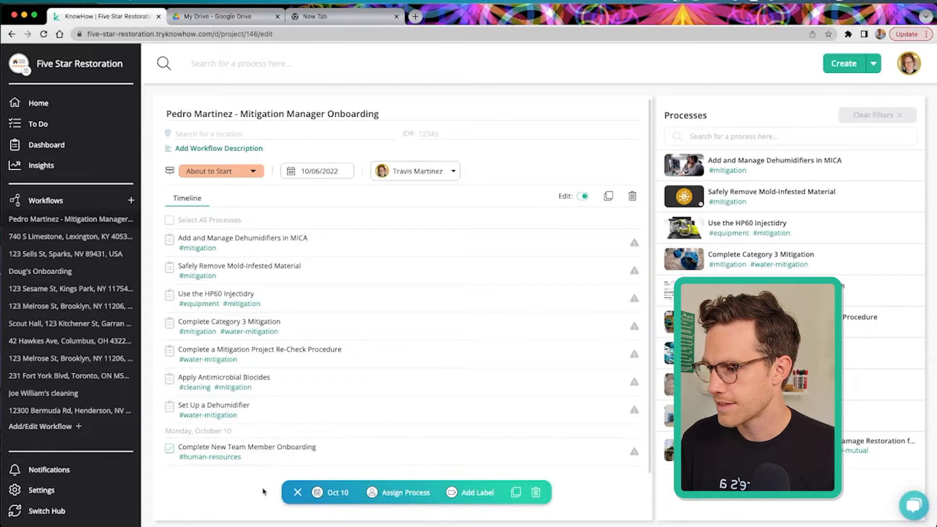
{"action": "left_click", "coordinate": [298, 495]}
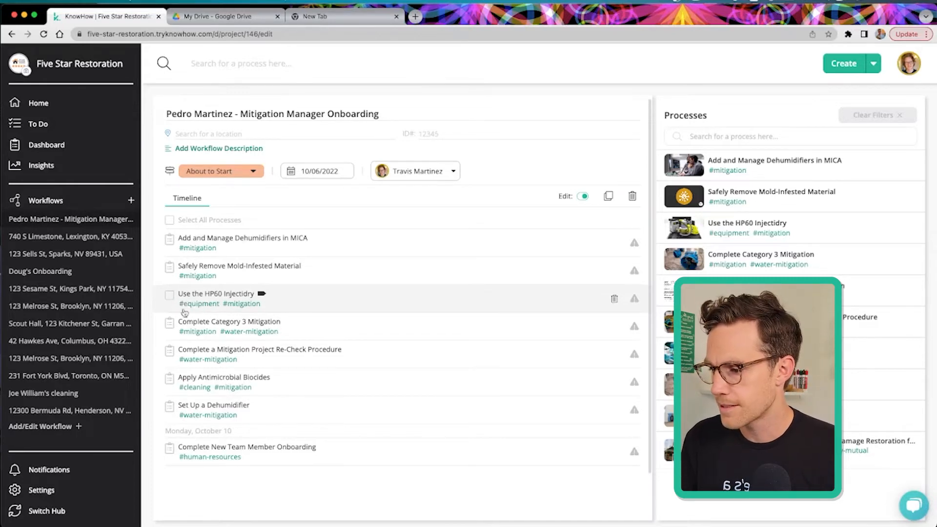
Schedule the Set Up a Dehumidifier process to start on October 11
{"action": "left_click", "coordinate": [169, 410]}
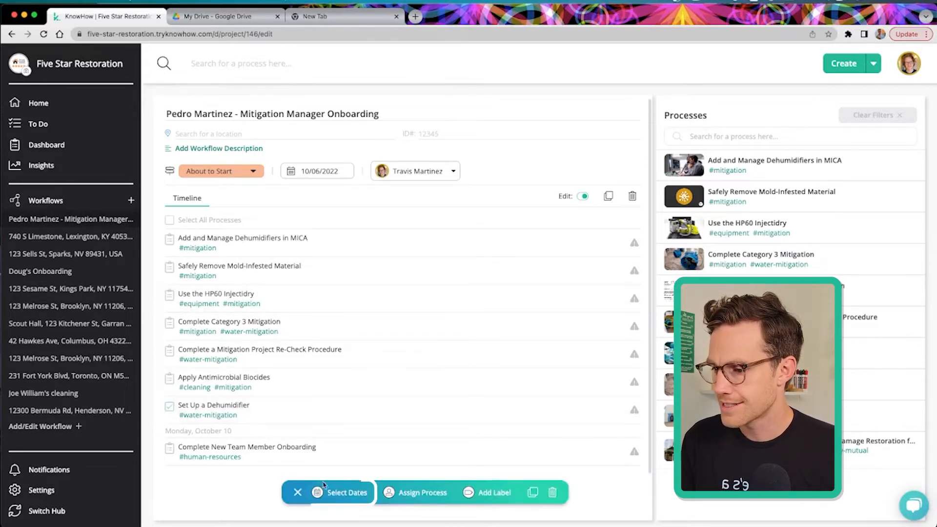
{"action": "left_click", "coordinate": [342, 493]}
{"action": "left_click", "coordinate": [329, 418]}
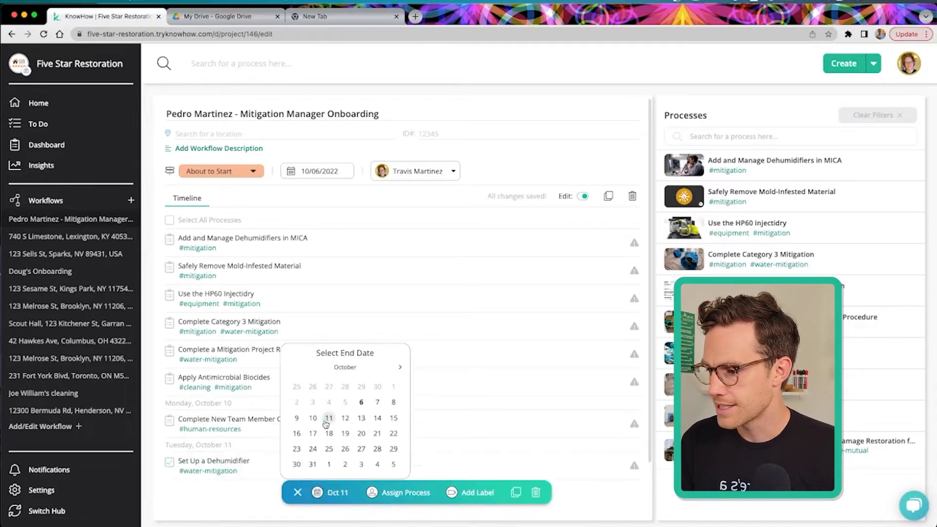
{"action": "left_click", "coordinate": [297, 493]}
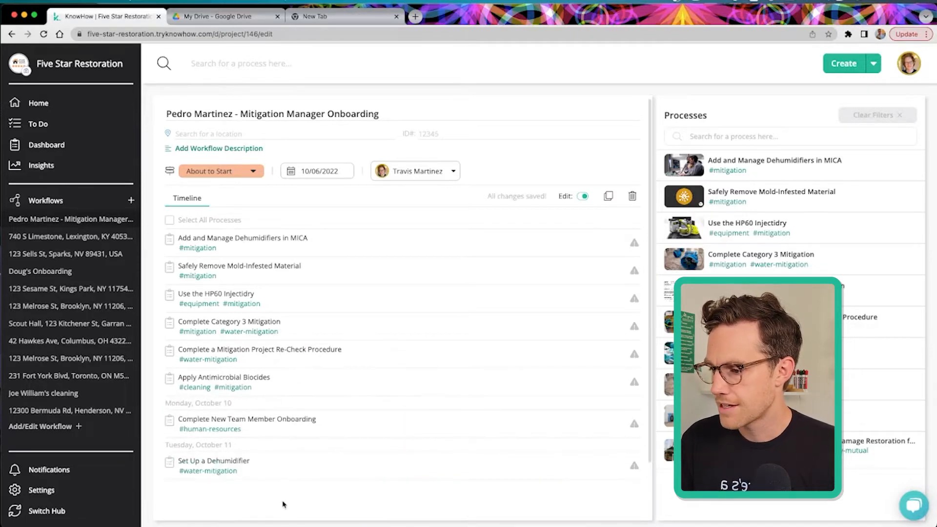
Schedule the Apply Antimicrobial Biocides process to start on October 11
{"action": "left_click", "coordinate": [167, 379]}
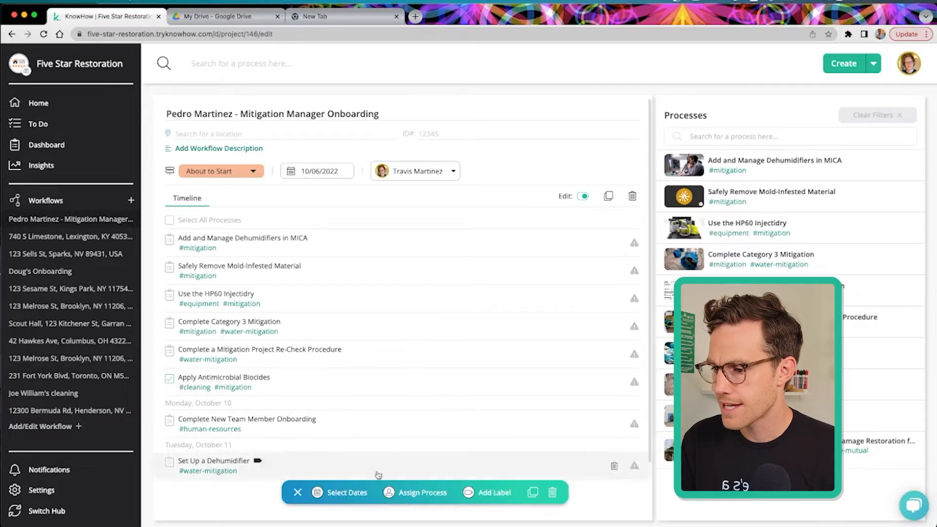
{"action": "left_click", "coordinate": [342, 493]}
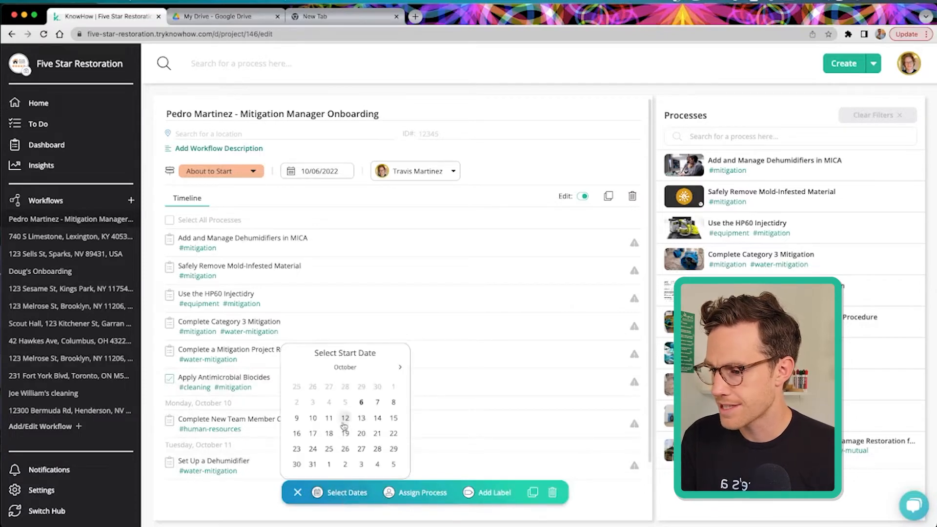
{"action": "left_click", "coordinate": [329, 417]}
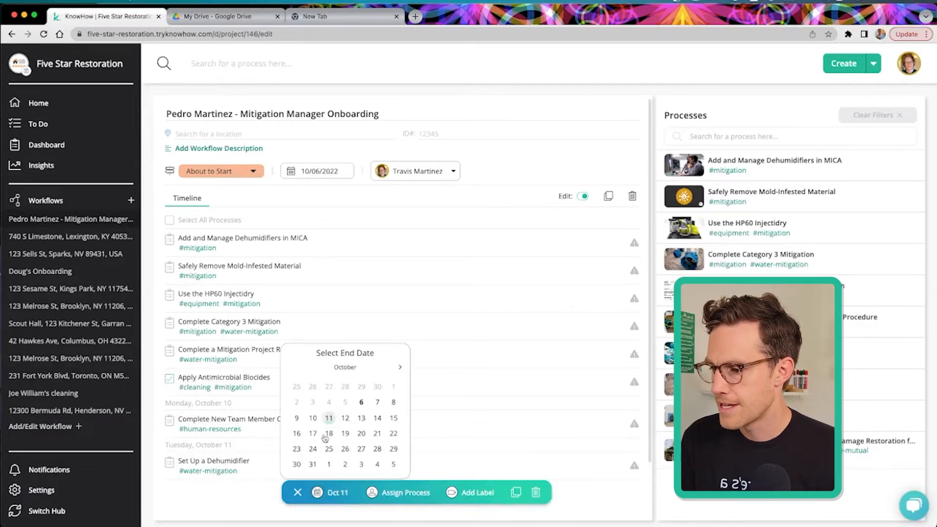
{"action": "left_click", "coordinate": [297, 493]}
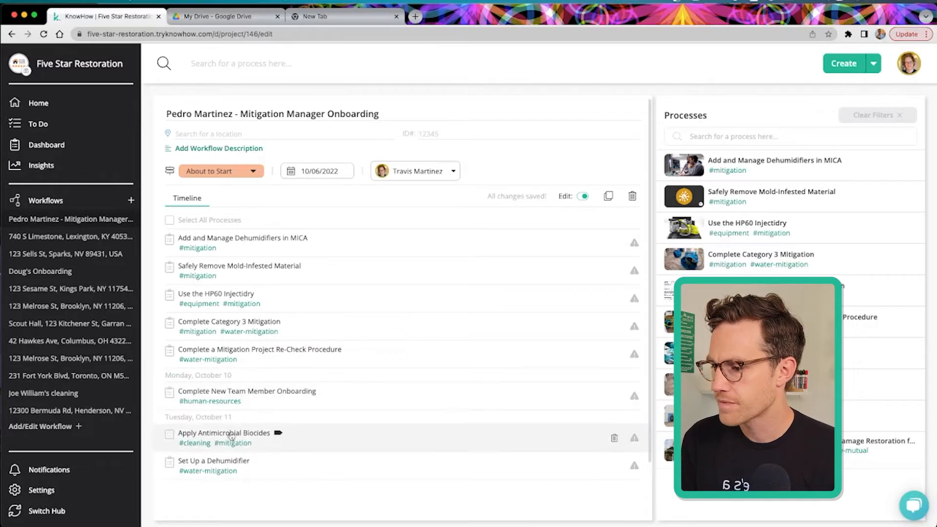
Schedule the Complete a Mitigation Project Re-Check Procedure process to start on October 13
{"action": "left_click", "coordinate": [169, 352]}
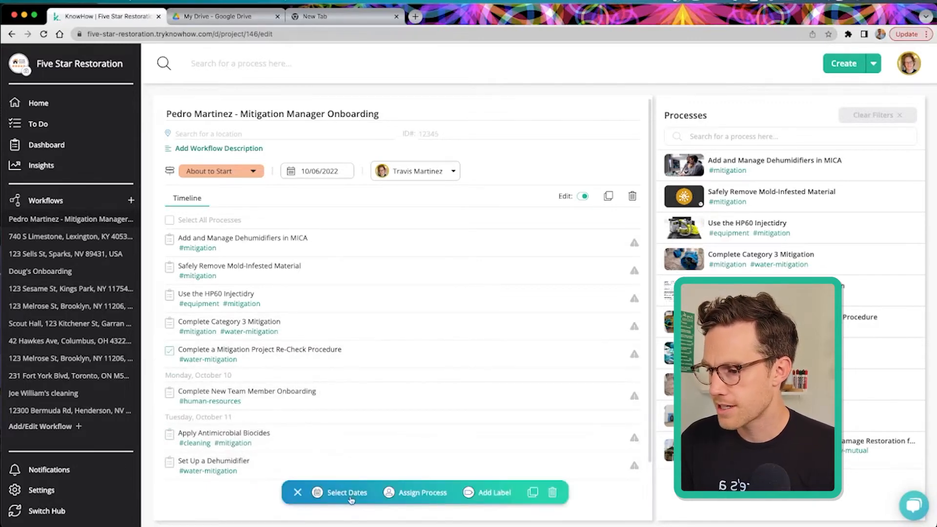
{"action": "left_click", "coordinate": [347, 494]}
{"action": "left_click", "coordinate": [361, 418]}
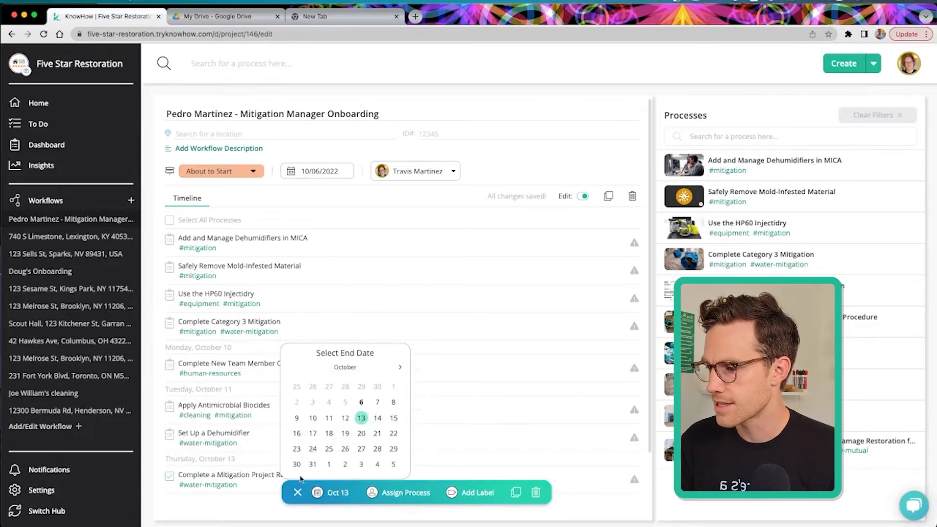
{"action": "left_click", "coordinate": [296, 493]}
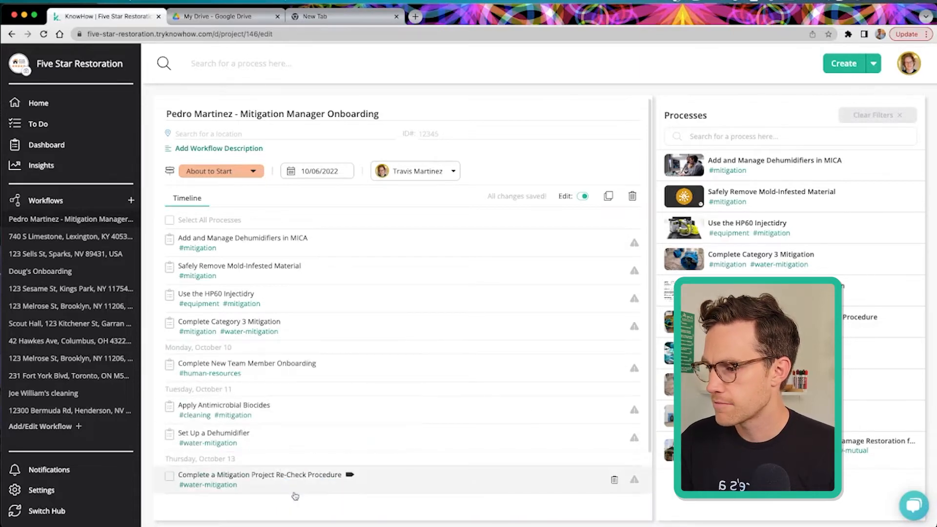
Schedule Add and Manage Dehumidifiers in MICA, Safely Remove Mold-Infested Material and Use the HP60 Injectidry to start on October 14
{"action": "left_click", "coordinate": [170, 270]}
{"action": "left_click", "coordinate": [170, 241]}
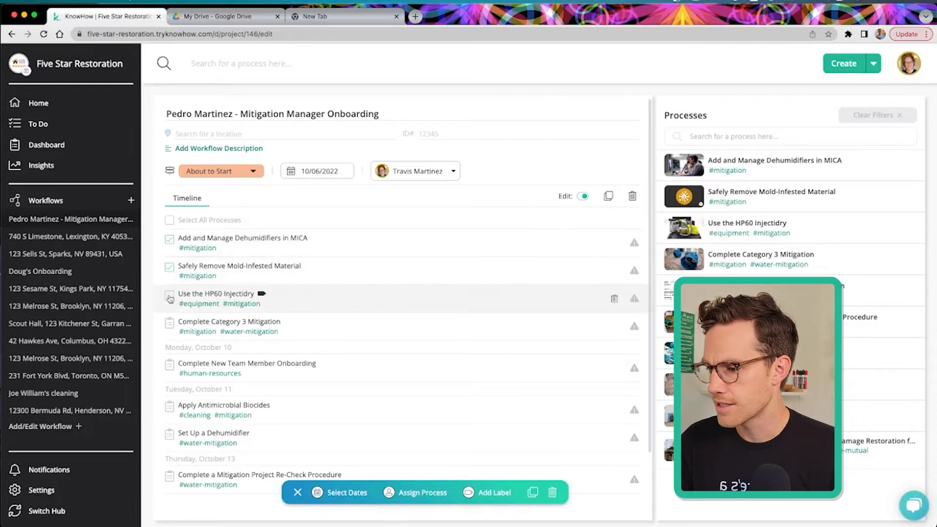
{"action": "left_click", "coordinate": [169, 298]}
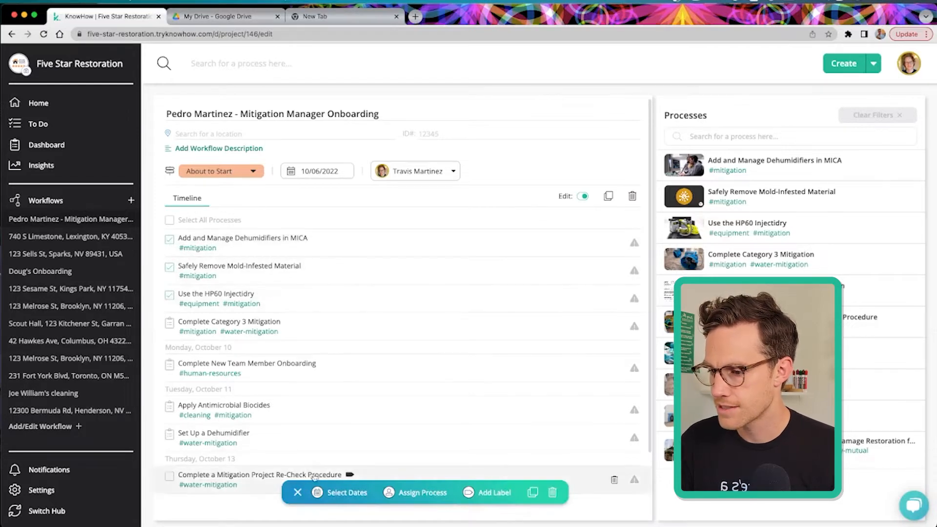
{"action": "left_click", "coordinate": [346, 493]}
{"action": "left_click", "coordinate": [378, 419]}
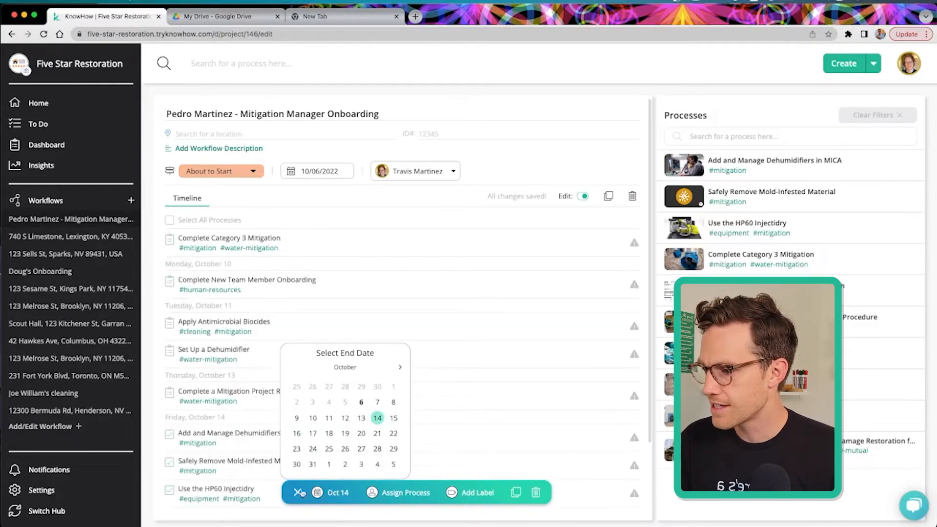
Schedule the Complete Category 3 Mitigation process to start on October 21
{"action": "left_click", "coordinate": [169, 241]}
{"action": "left_click", "coordinate": [352, 493]}
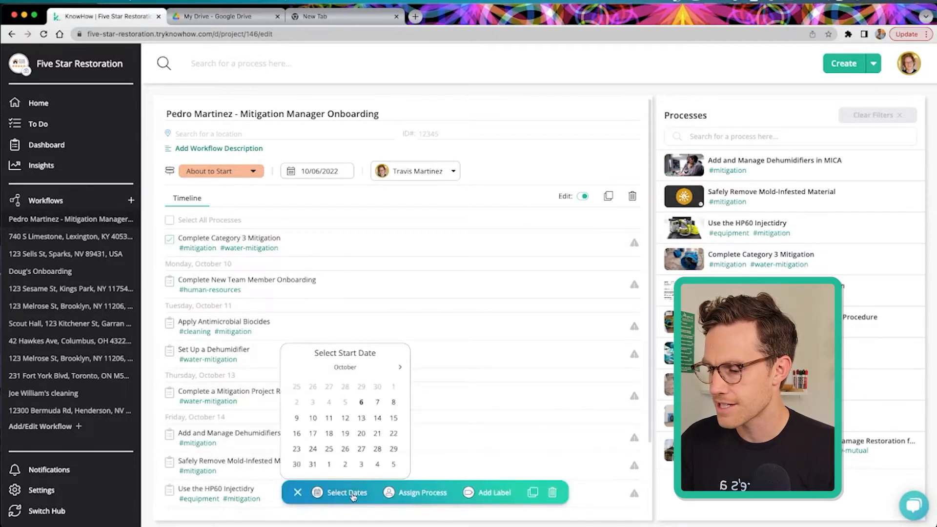
{"action": "left_click", "coordinate": [376, 434]}
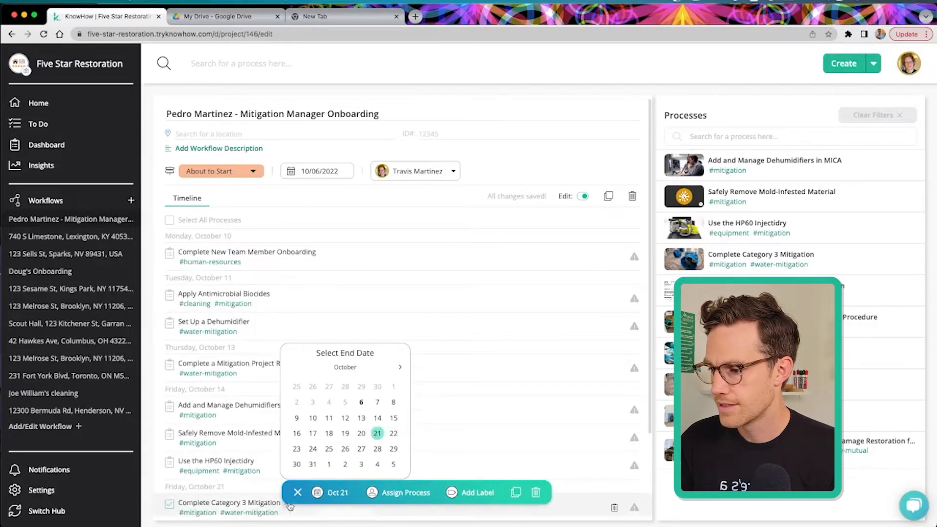
{"action": "left_click", "coordinate": [375, 434]}
{"action": "scroll", "coordinate": [367, 408], "scroll_direction": "down", "scroll_amount": 3}
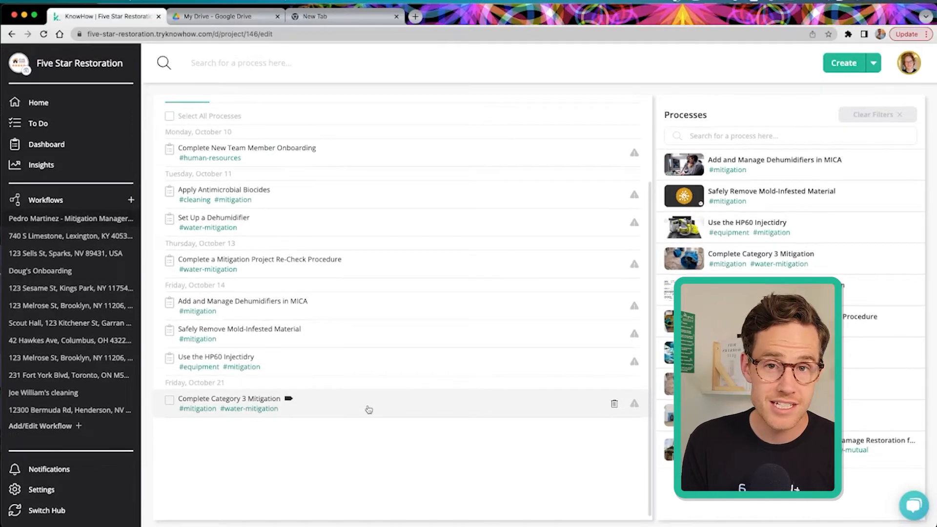
Assign all processes in the timeline to the new hire listed as Mitigation Manager
{"action": "scroll", "coordinate": [369, 408], "scroll_direction": "up", "scroll_amount": 3}
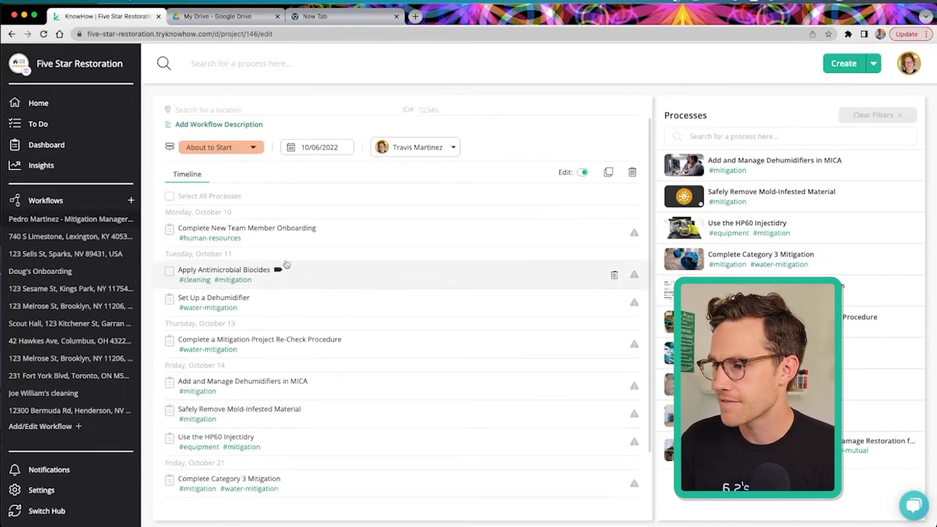
{"action": "left_click", "coordinate": [169, 196]}
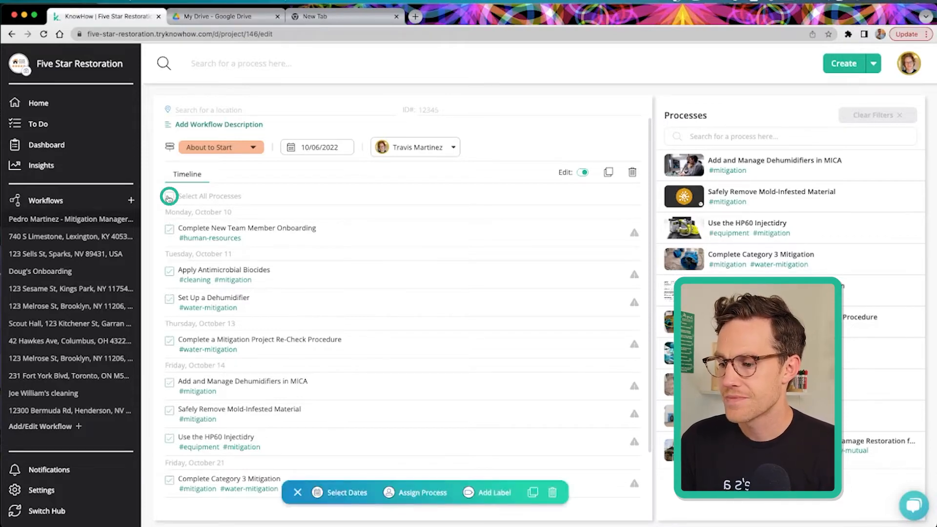
{"action": "left_click", "coordinate": [428, 494]}
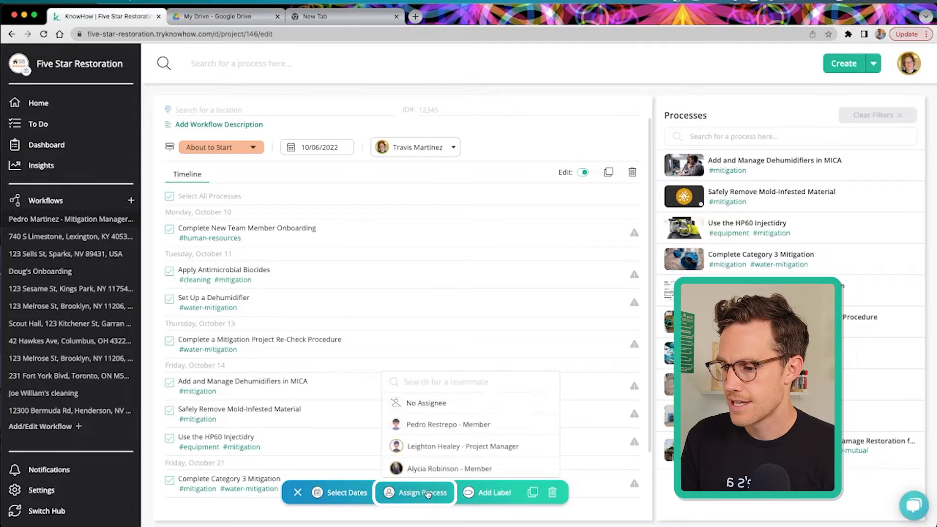
{"action": "left_click", "coordinate": [427, 384]}
{"action": "type", "text": "pedr"}
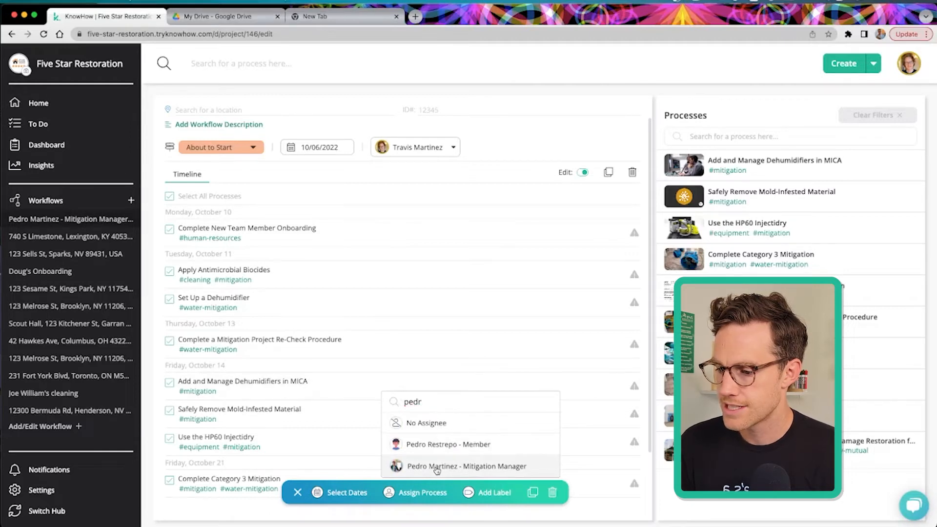
{"action": "left_click", "coordinate": [437, 468]}
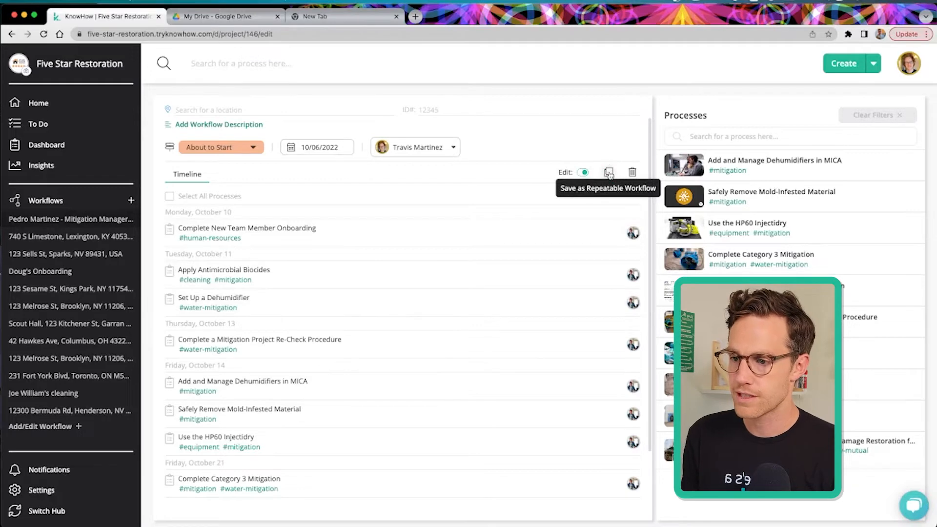
Save this onboarding as a repeatable workflow named "Mitigation Manager Onboarding" with the tag "onboarding", keeping team member assignments
{"action": "left_click", "coordinate": [609, 174]}
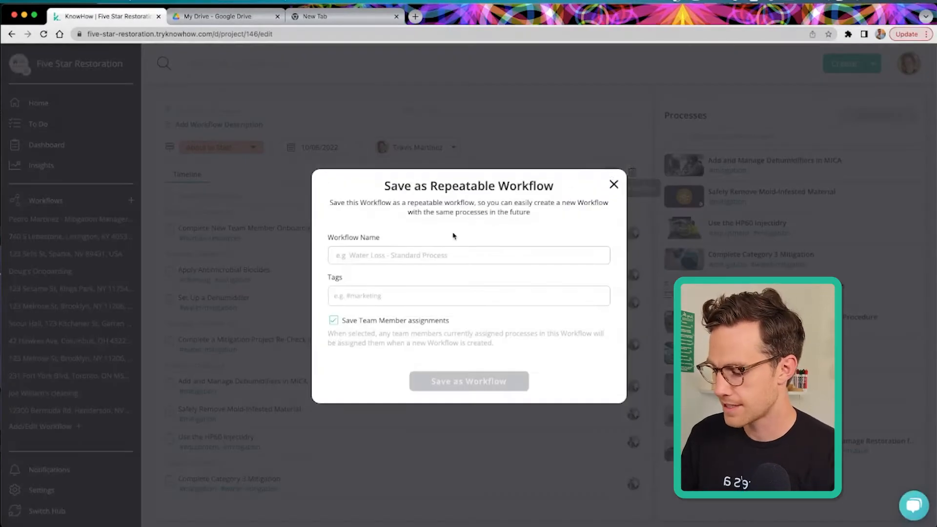
{"action": "left_click", "coordinate": [425, 254]}
{"action": "type", "text": "M"}
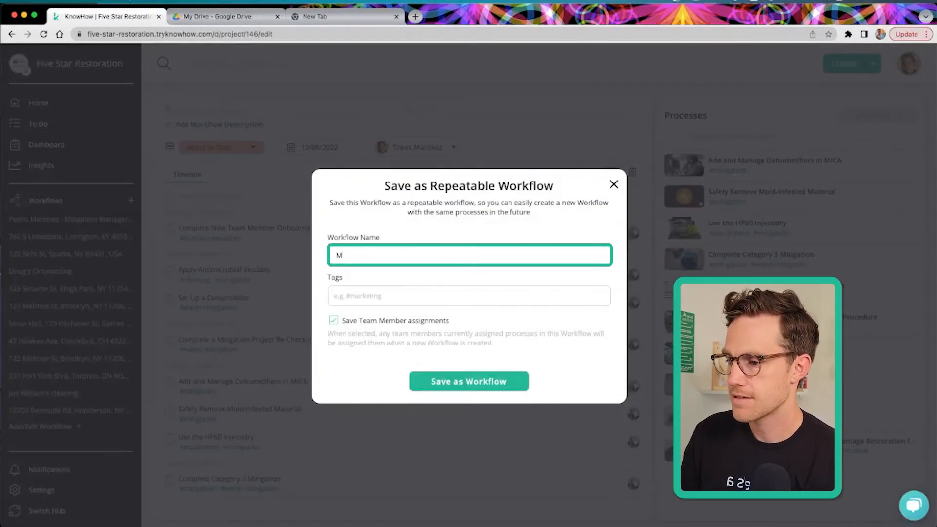
{"action": "type", "text": "itigation Manager Onboa"}
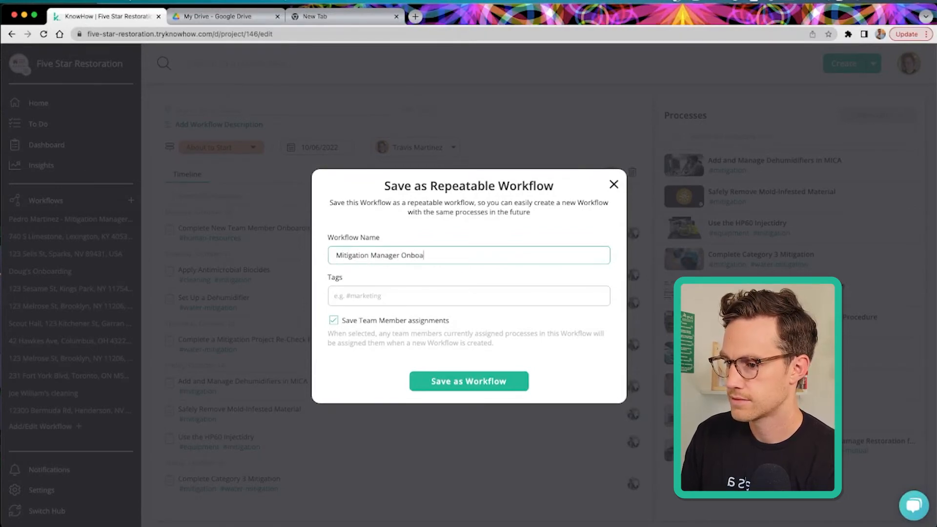
{"action": "type", "text": "rding"}
{"action": "left_click", "coordinate": [459, 295]}
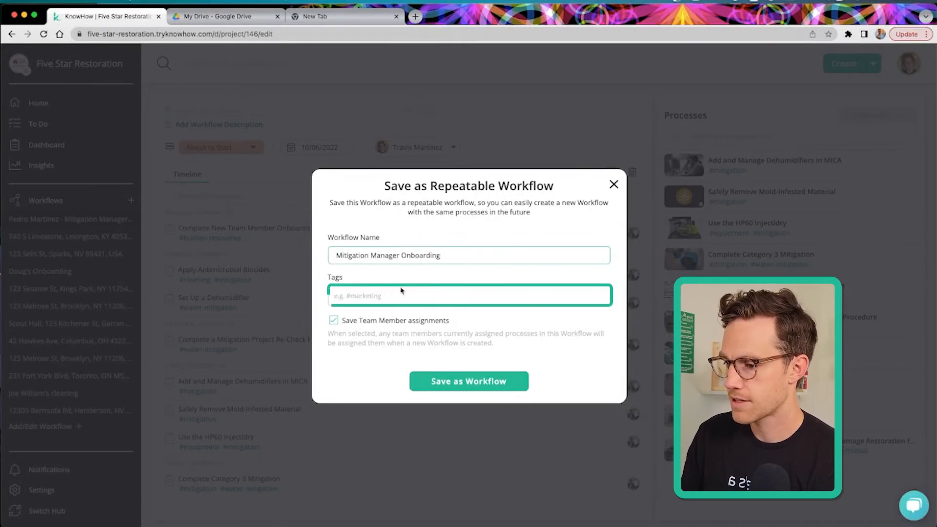
{"action": "type", "text": "onboarding"}
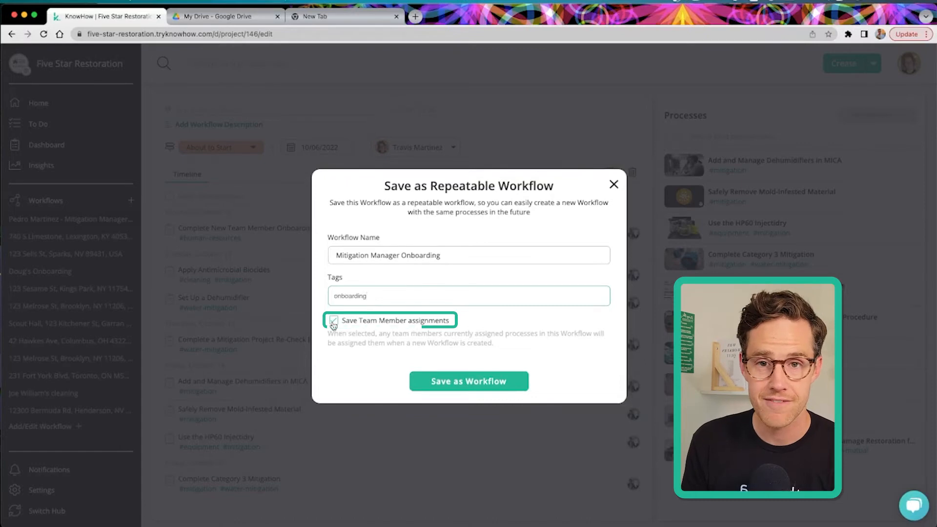
{"action": "left_click", "coordinate": [465, 385]}
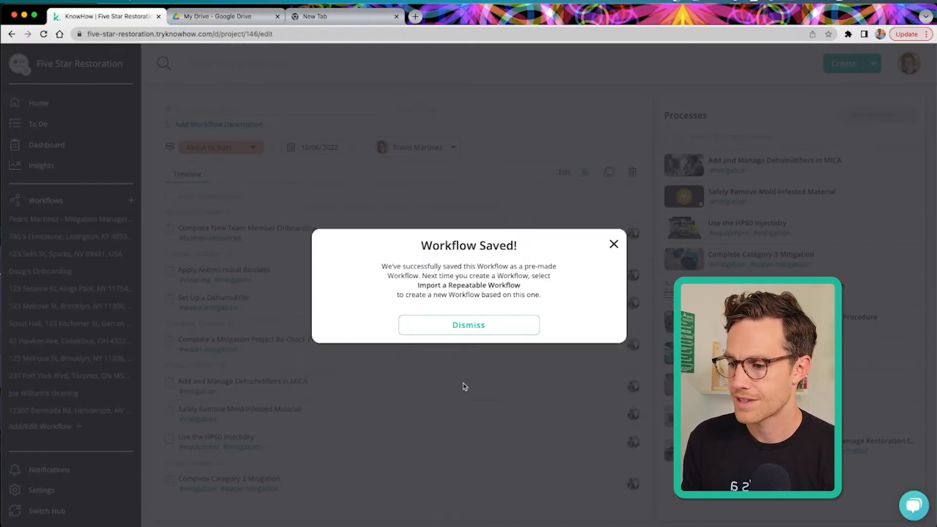
{"action": "left_click", "coordinate": [466, 396]}
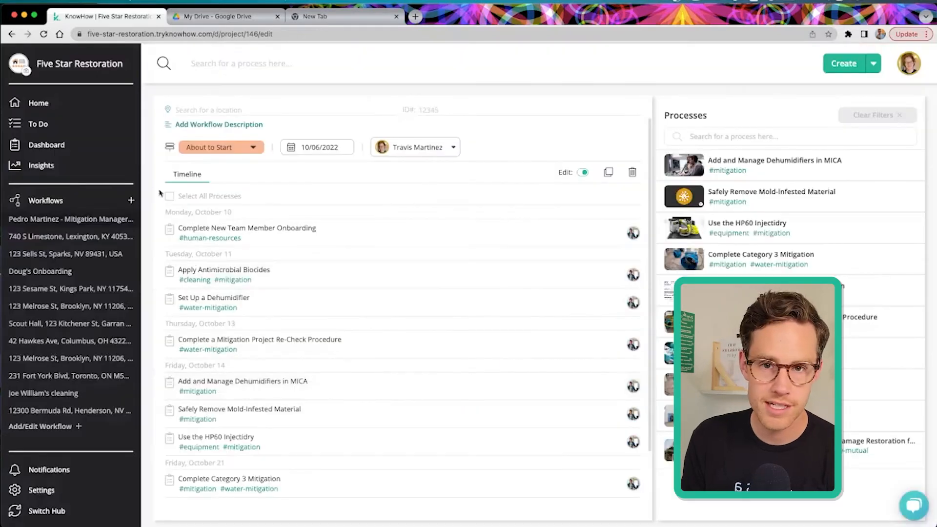
Start a new workflow by importing the repeatable workflow "Mitigation Manager Onboarding"
{"action": "left_click", "coordinate": [132, 202]}
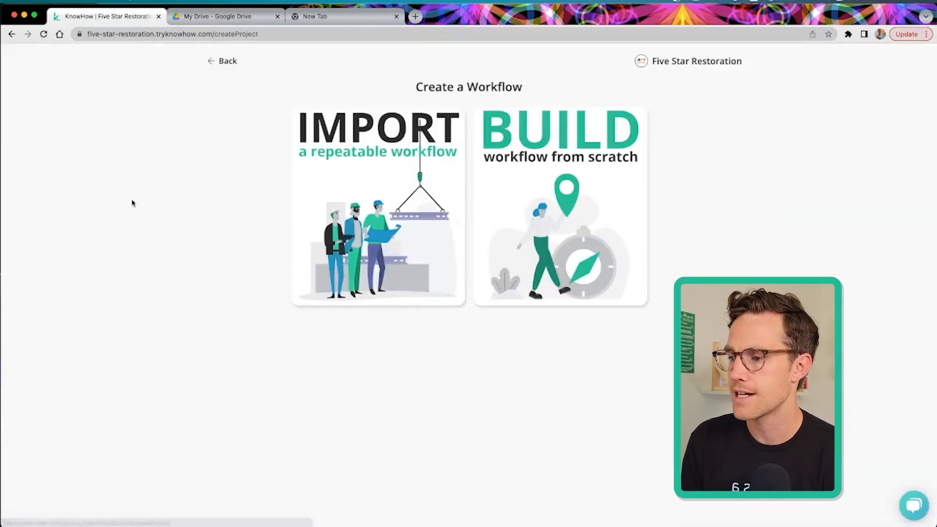
{"action": "left_click", "coordinate": [356, 219]}
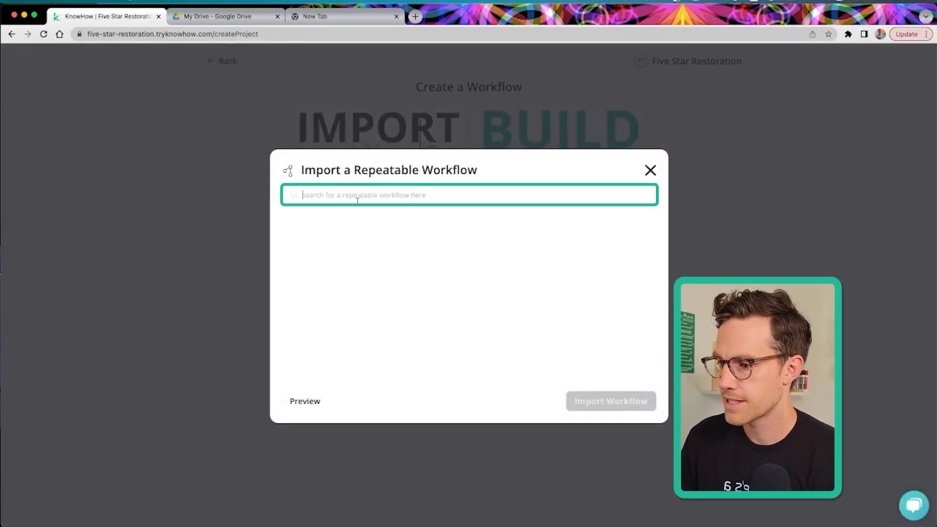
{"action": "type", "text": "miti"}
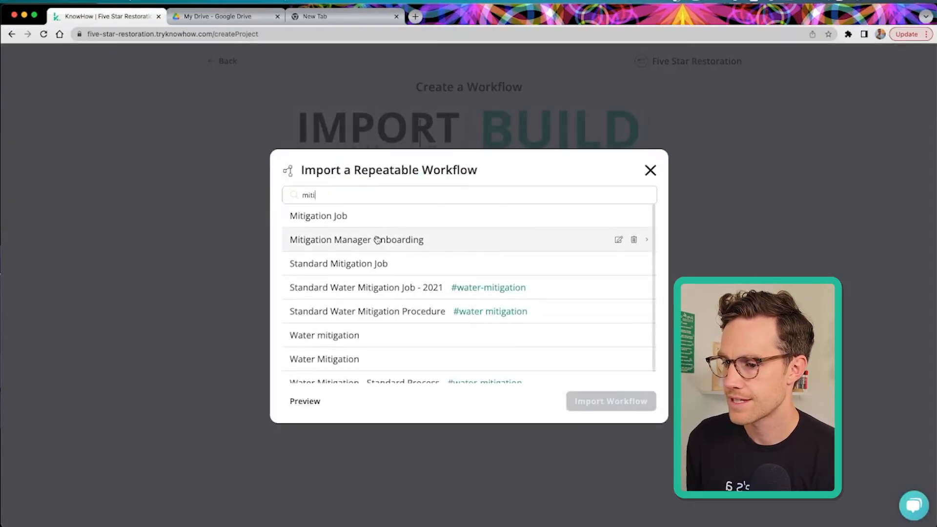
{"action": "left_click", "coordinate": [377, 239]}
{"action": "left_click", "coordinate": [624, 406]}
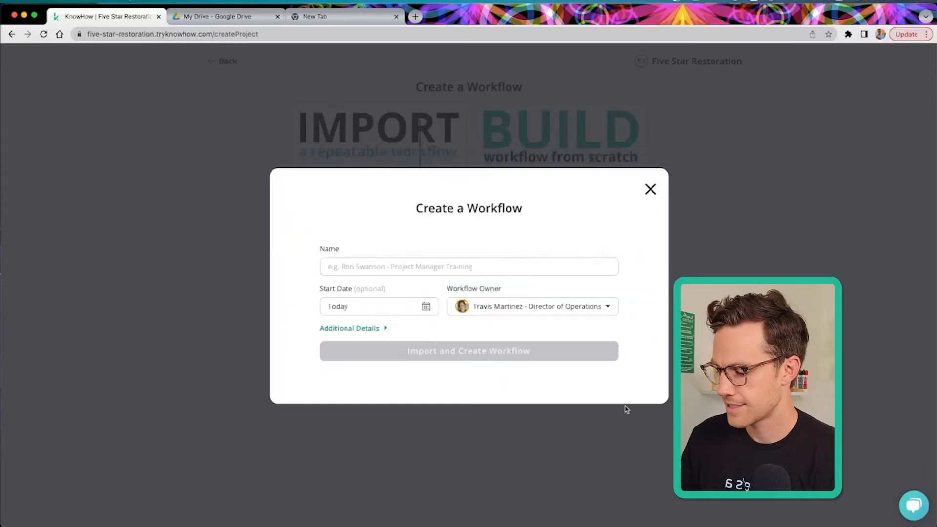
Name the imported workflow with the trainee's full name followed by "- Mit Training Onboarding" and create it
{"action": "left_click", "coordinate": [444, 266]}
{"action": "type", "text": "Ro"}
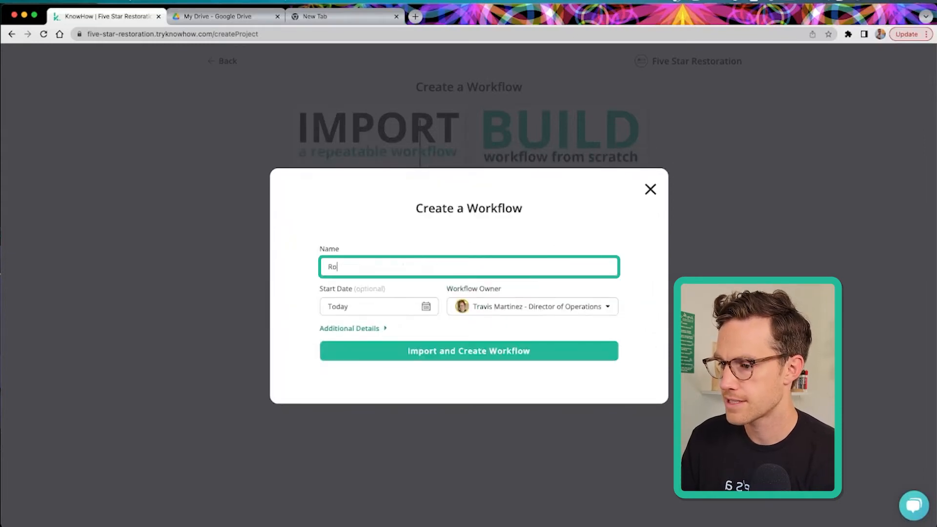
{"action": "type", "text": "n Swanson - Mit Training Onboarding"}
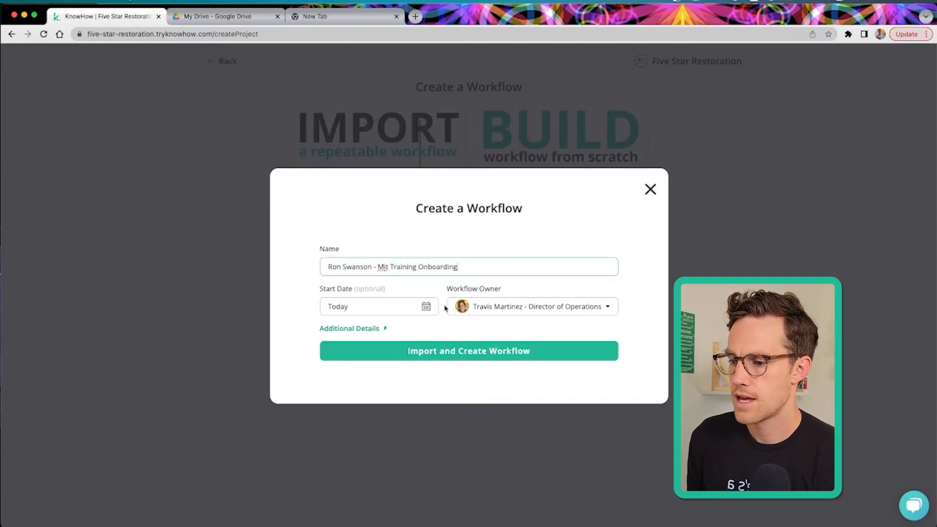
{"action": "left_click", "coordinate": [475, 359]}
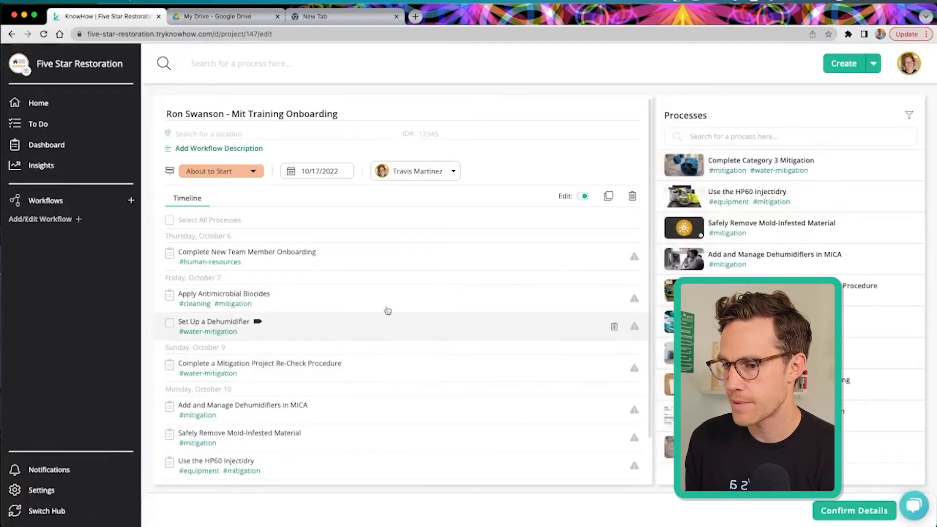
Check the imported timeline, confirm the new workflow's details and turn its edit mode back on
{"action": "scroll", "coordinate": [389, 293], "scroll_direction": "down", "scroll_amount": 3}
{"action": "scroll", "coordinate": [389, 292], "scroll_direction": "up", "scroll_amount": 3}
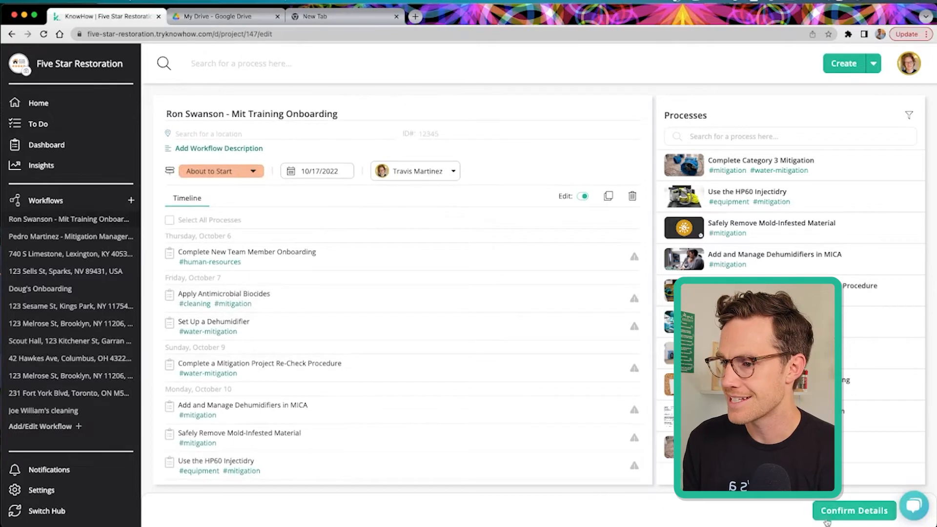
{"action": "left_click", "coordinate": [830, 512]}
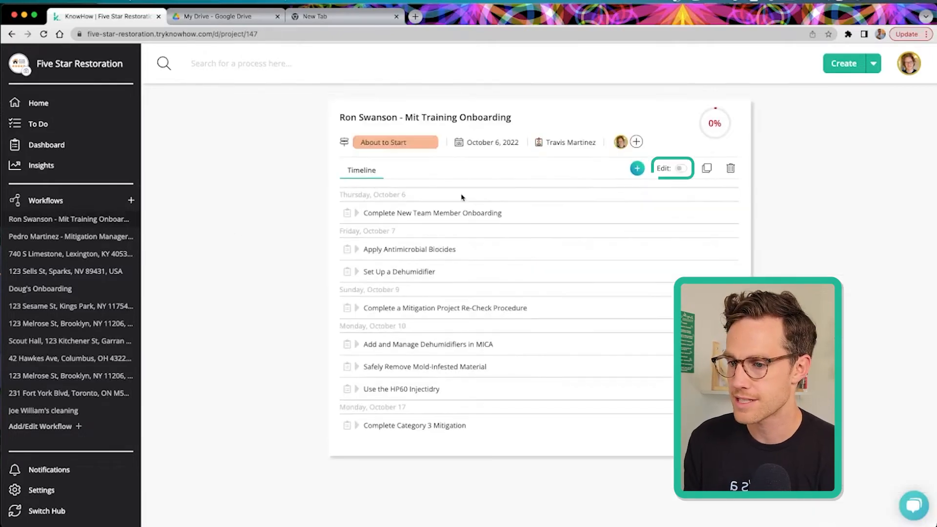
{"action": "left_click", "coordinate": [680, 168]}
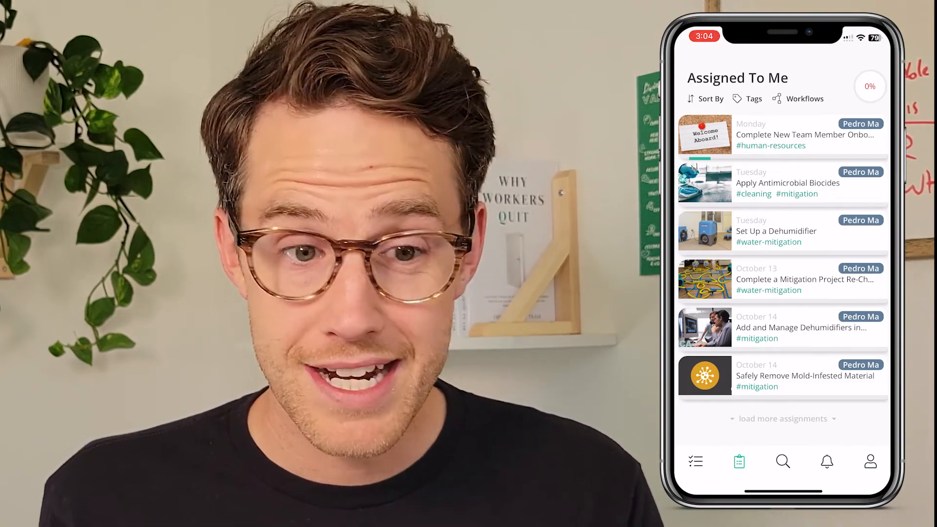
In the KnowHow mobile app, open the assigned Complete New Team Member Onboarding process and complete step 1, Sign your Job Offer
{"action": "left_click", "coordinate": [784, 135]}
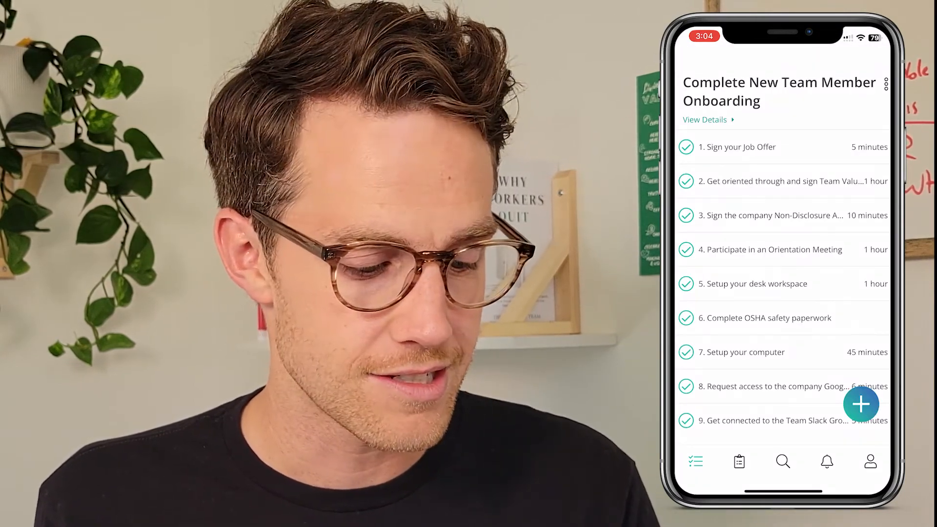
{"action": "left_click", "coordinate": [741, 147]}
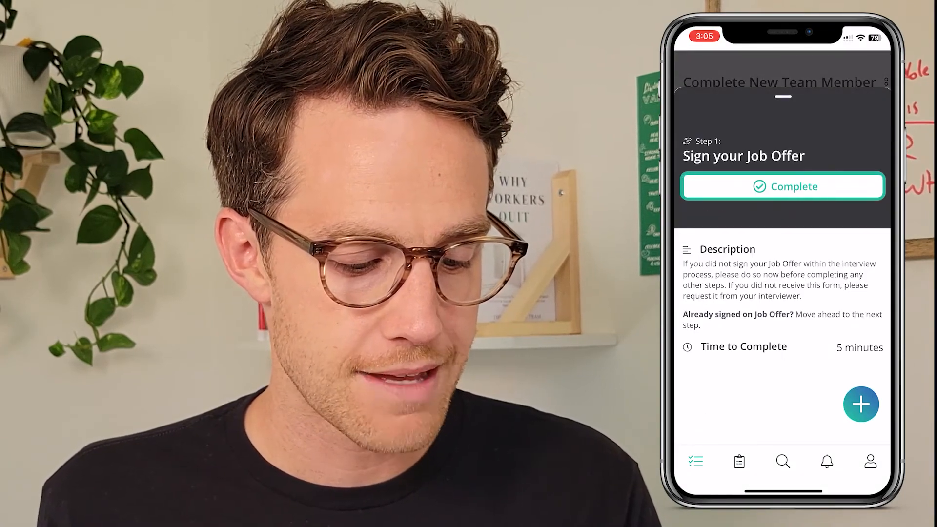
{"action": "left_click", "coordinate": [783, 186]}
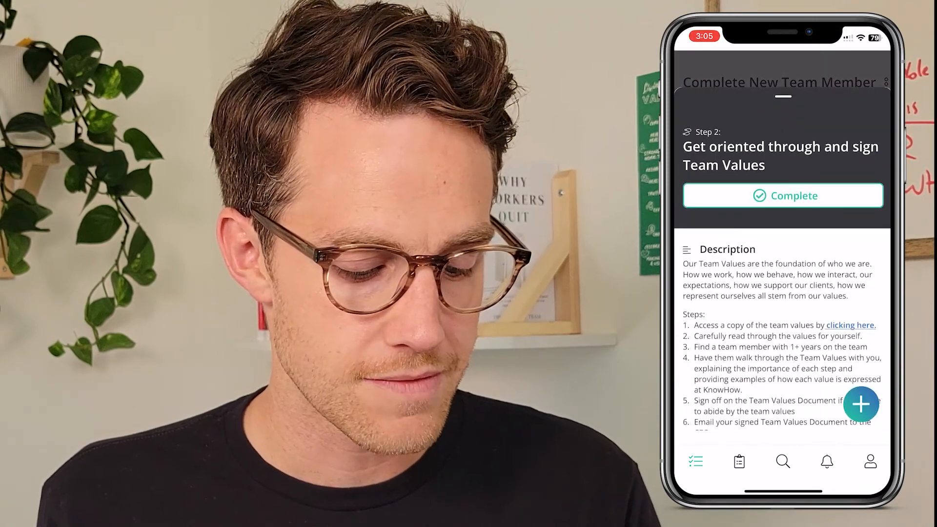
Review the details of the Team Values, Non-Disclosure Agreement, Orientation Meeting and OSHA safety paperwork steps
{"action": "scroll", "coordinate": [783, 293], "scroll_direction": "down", "scroll_amount": 3}
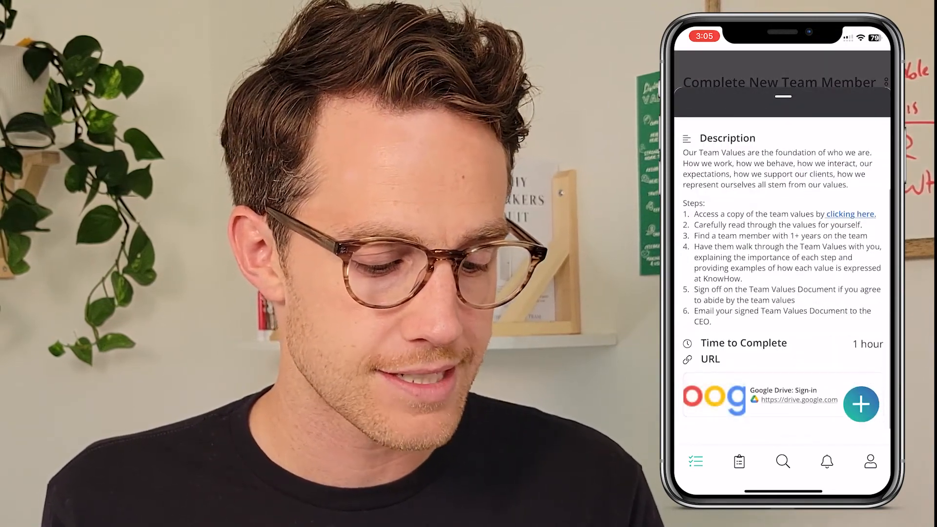
{"action": "scroll", "coordinate": [783, 293], "scroll_direction": "up", "scroll_amount": 3}
{"action": "left_click_drag", "start_coordinate": [782, 96], "coordinate": [783, 342]}
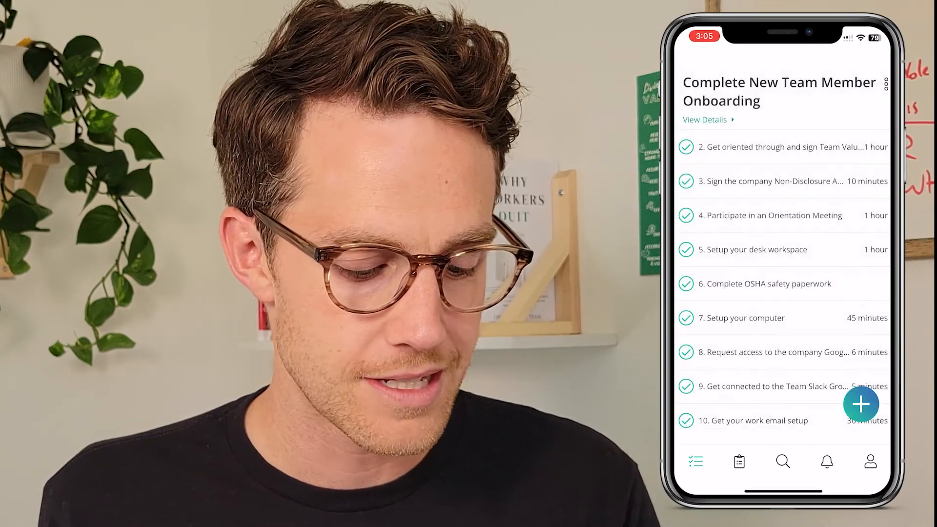
{"action": "left_click", "coordinate": [771, 181]}
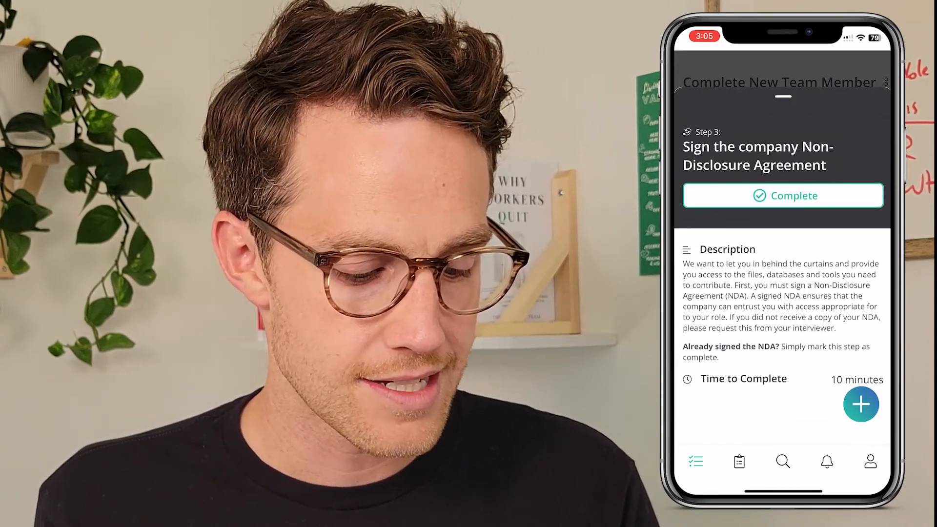
{"action": "left_click_drag", "start_coordinate": [783, 97], "coordinate": [783, 391]}
{"action": "left_click", "coordinate": [771, 215]}
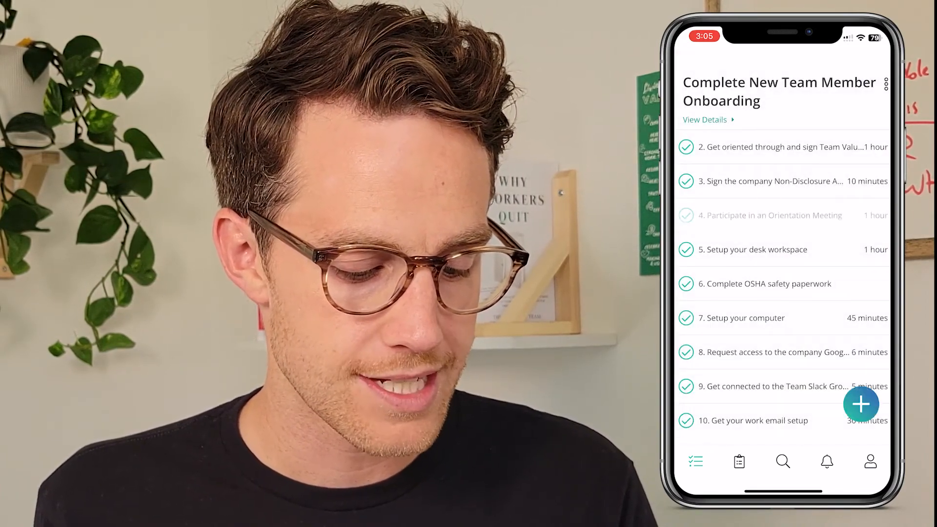
{"action": "left_click_drag", "start_coordinate": [783, 97], "coordinate": [783, 390]}
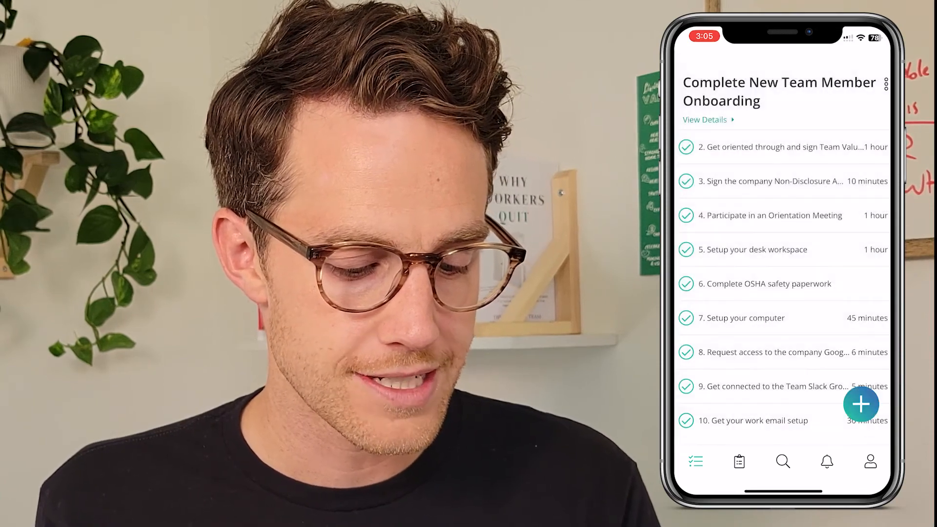
{"action": "left_click", "coordinate": [771, 283]}
{"action": "left_click_drag", "start_coordinate": [783, 96], "coordinate": [783, 390]}
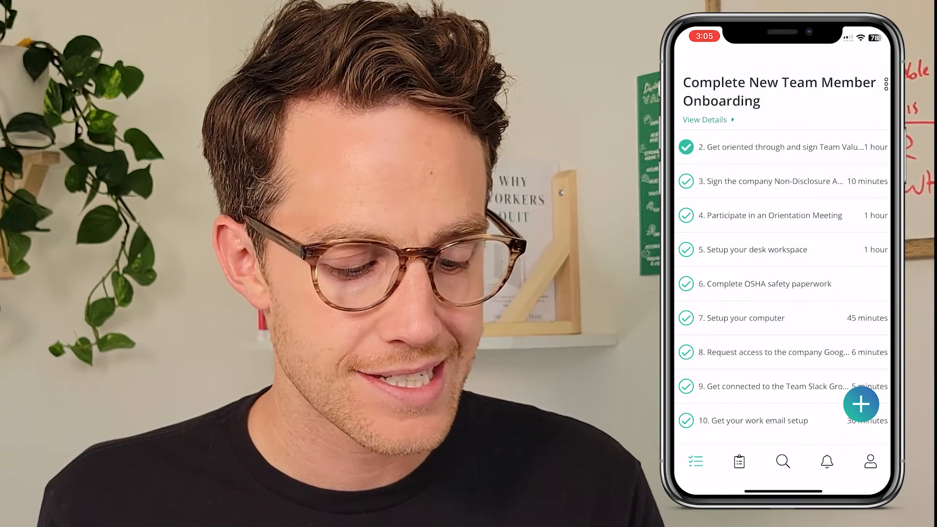
Mark step 2, the Team Values orientation, and step 3, the company Non-Disclosure Agreement, as complete
{"action": "scroll", "coordinate": [783, 283], "scroll_direction": "down", "scroll_amount": 1}
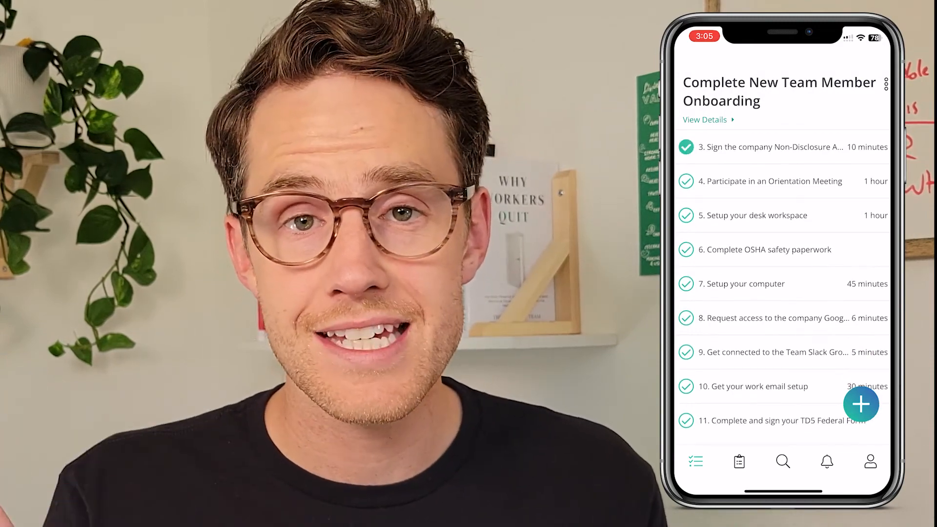
{"action": "scroll", "coordinate": [783, 283], "scroll_direction": "down", "scroll_amount": 1}
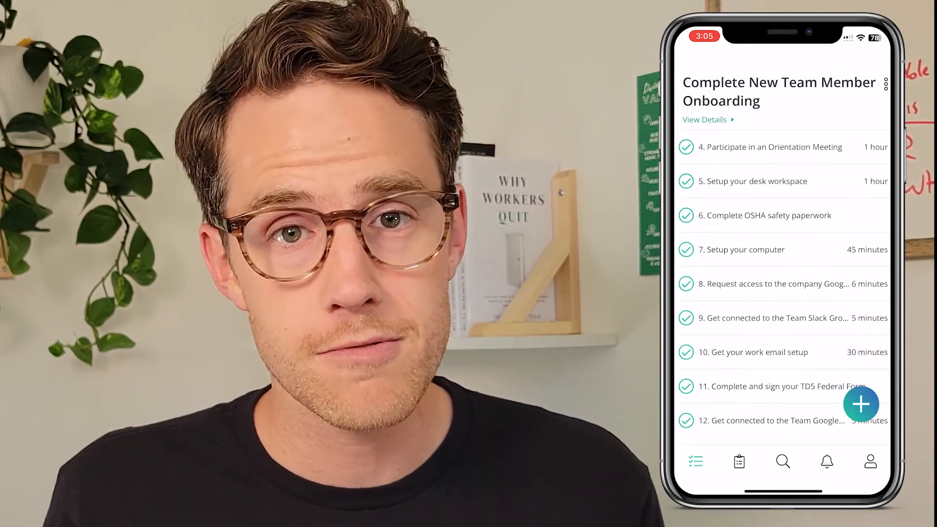